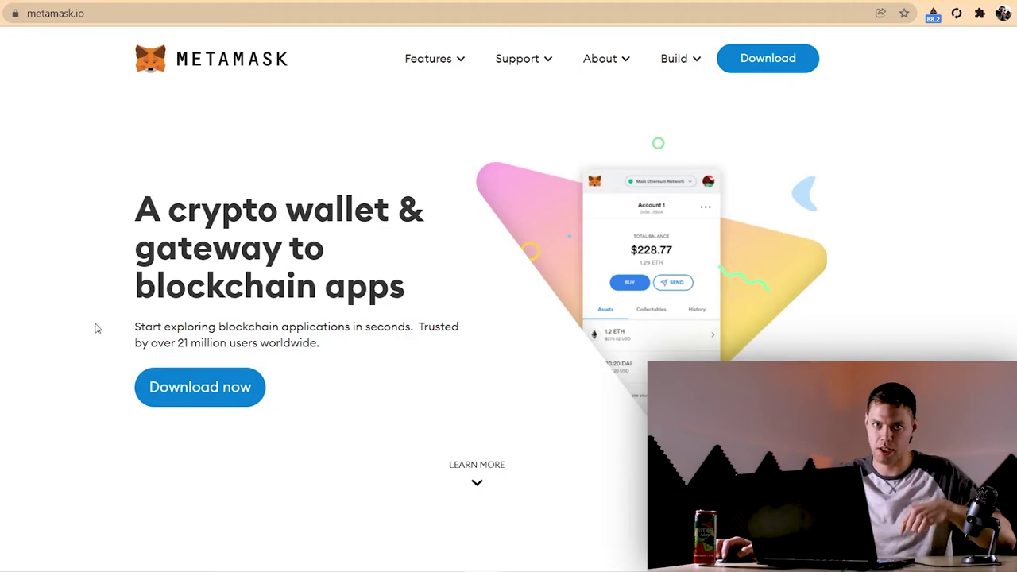
Step: Install the MetaMask extension for Chrome from the MetaMask download page, approving its requested permissions
click(199, 390)
scroll(517, 249, down, 3)
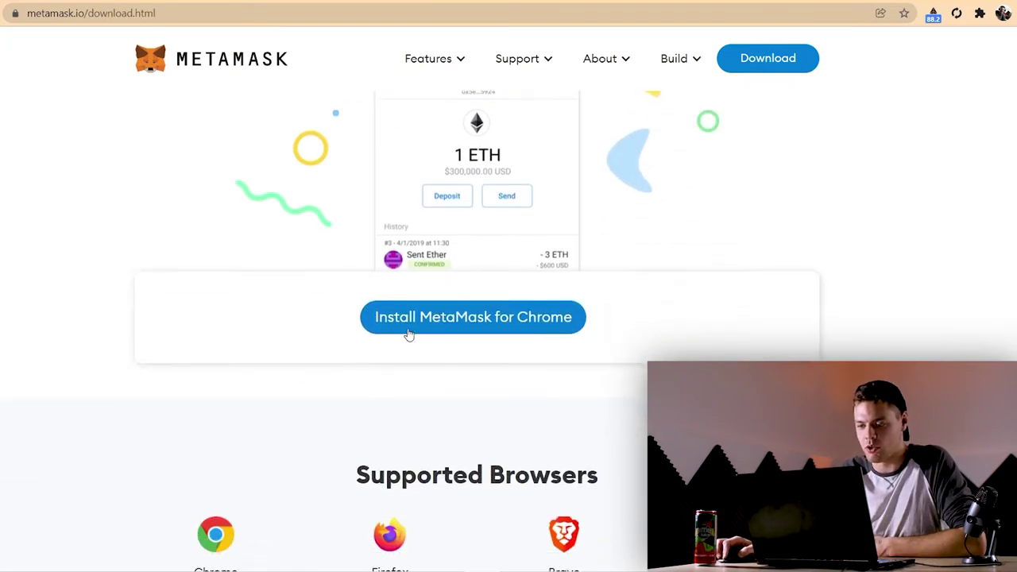
click(485, 324)
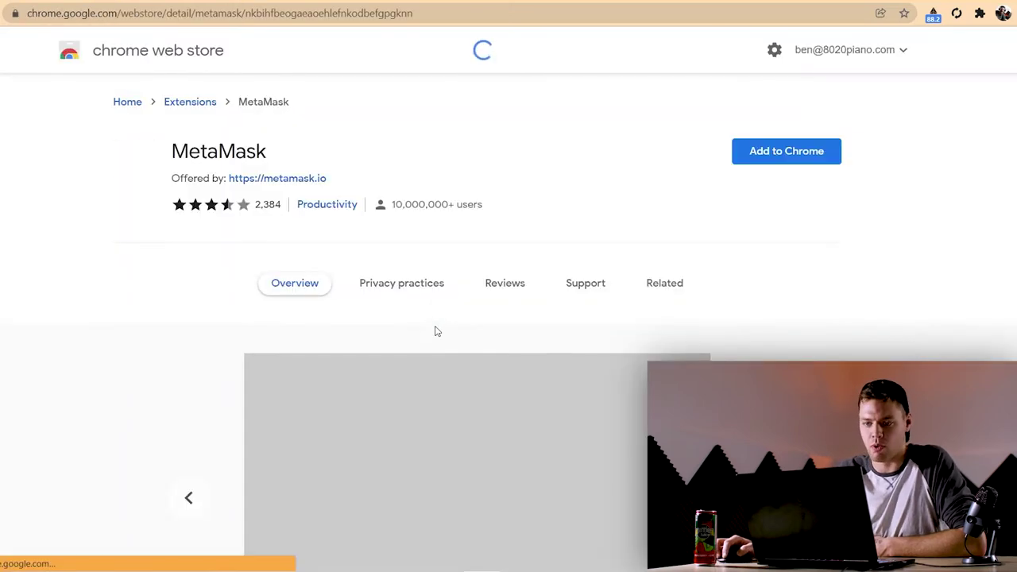
click(783, 157)
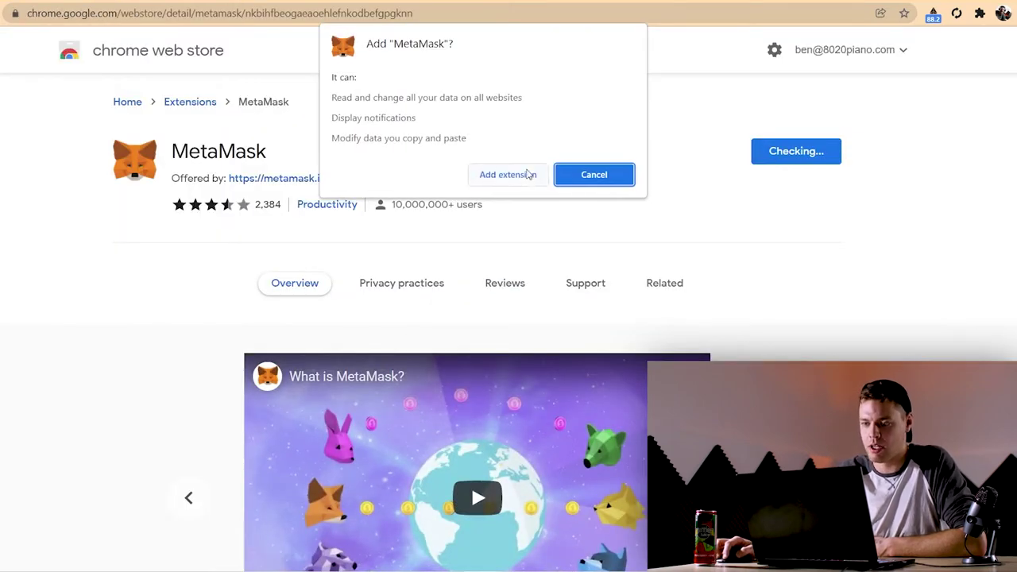
click(506, 174)
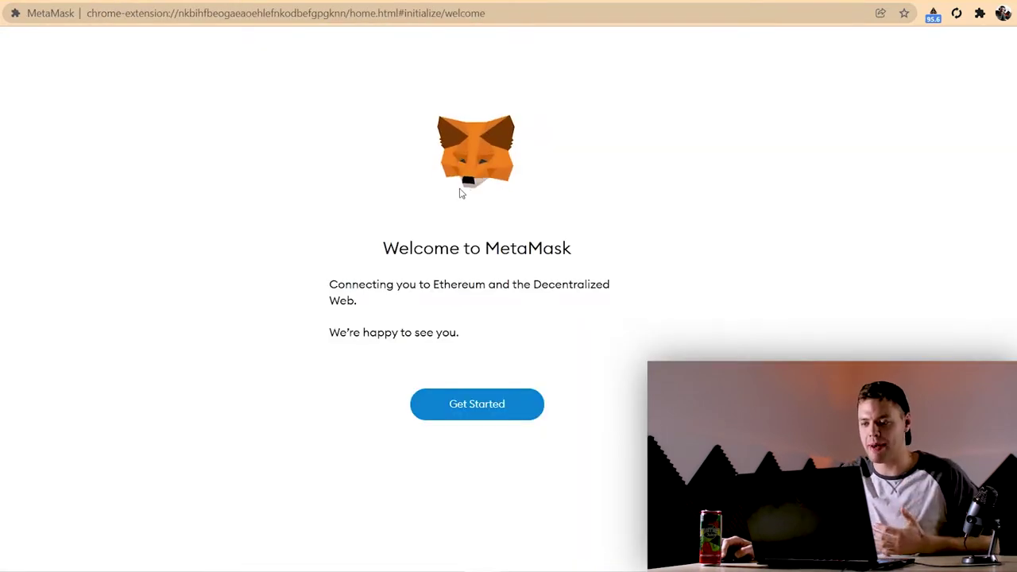
Step: Start MetaMask setup by choosing to create a new wallet and agreeing to share usage data
click(502, 401)
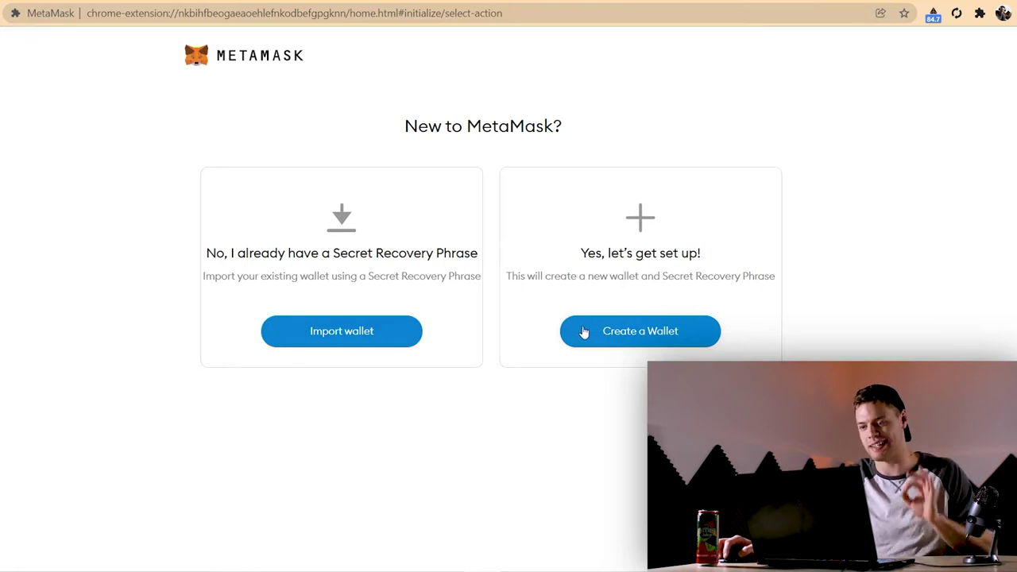
click(609, 341)
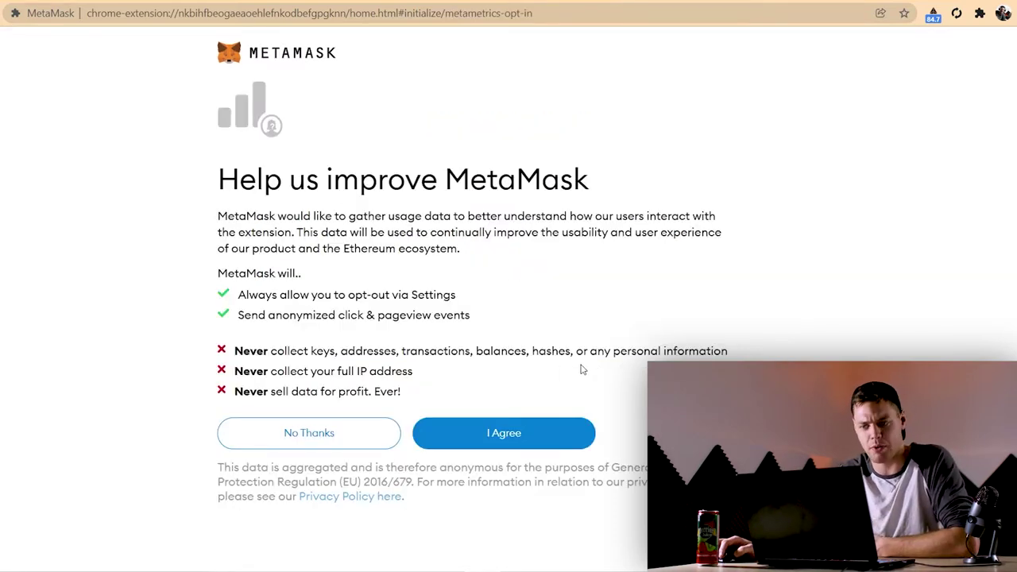
click(518, 432)
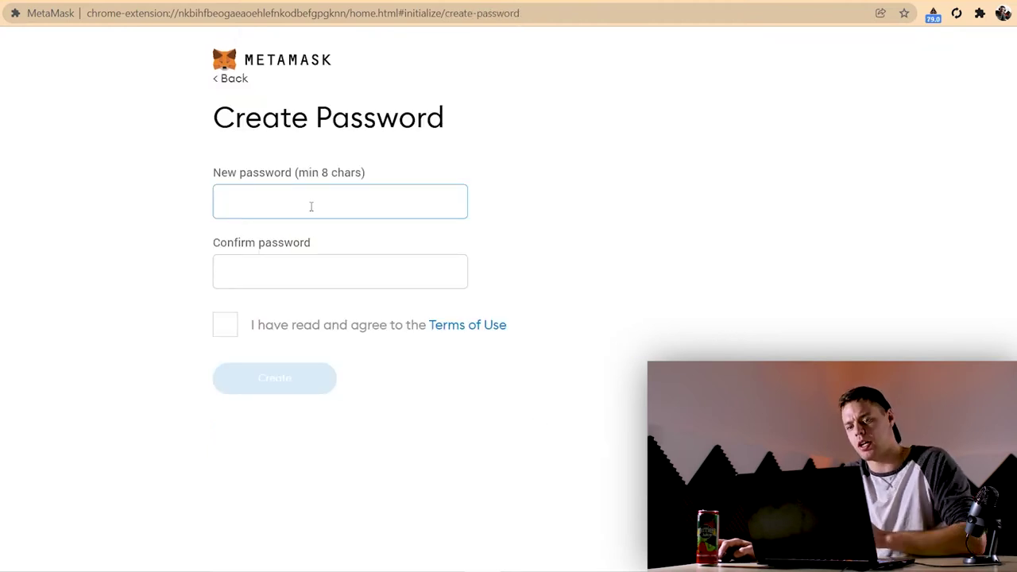
Step: Enter and confirm the new wallet password, accept the Terms of Use, and create the wallet
text(••••••••)
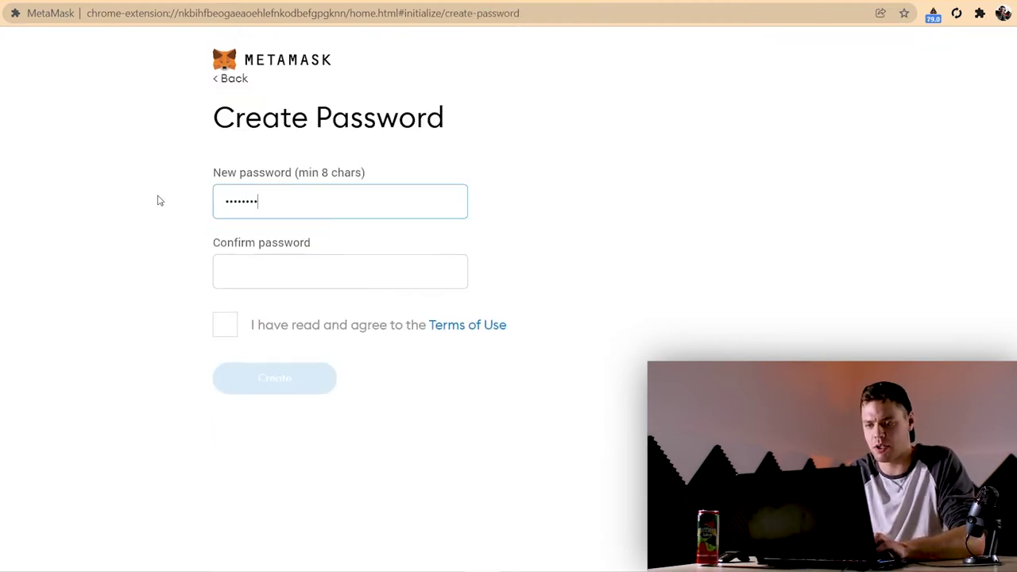
key(Tab)
text(••••••••)
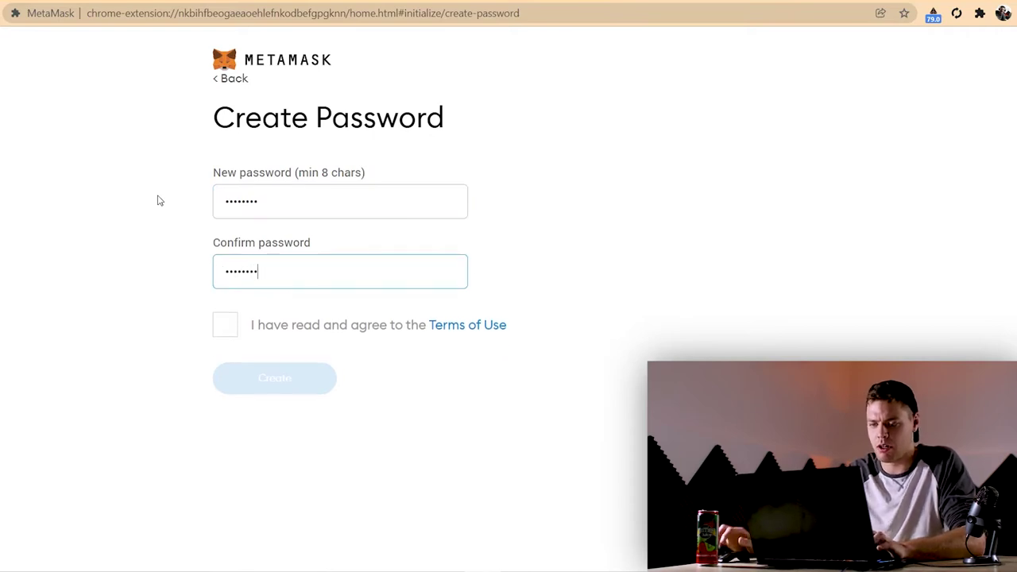
click(230, 335)
click(225, 325)
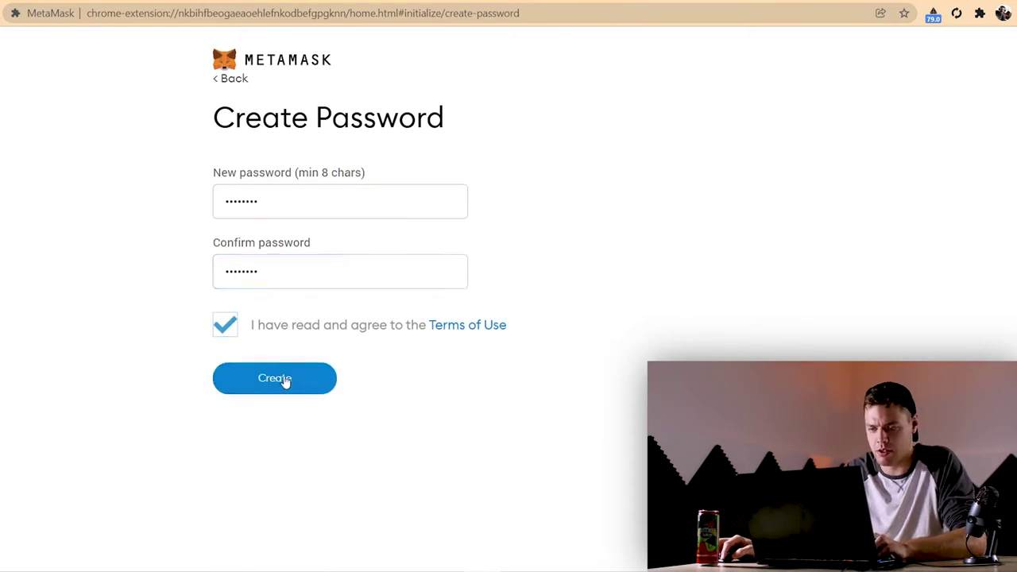
click(284, 379)
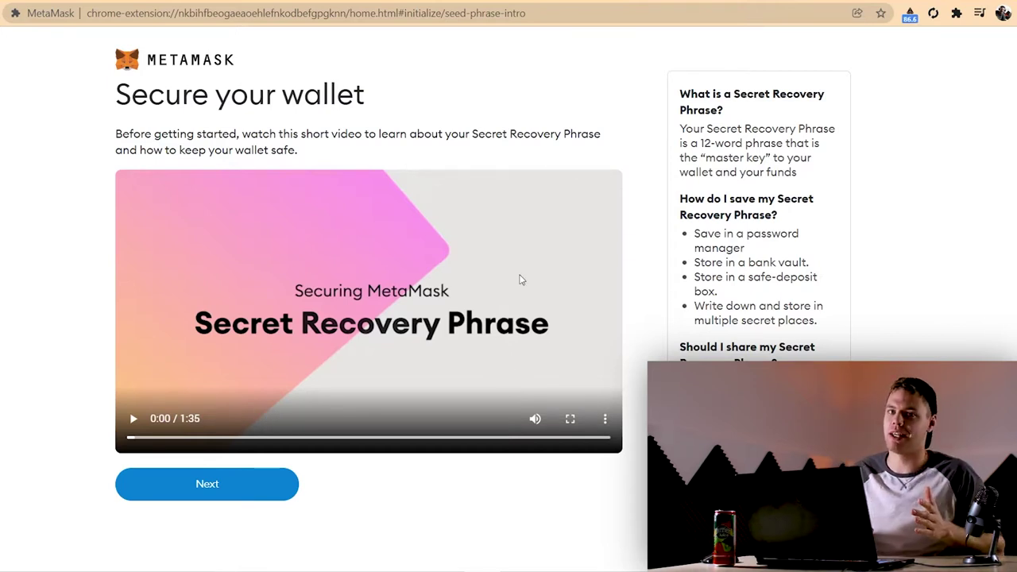
Step: Review the Secret Recovery Phrase guidance, reveal the secret words, and proceed to the phrase confirmation
drag(703, 144, 806, 185)
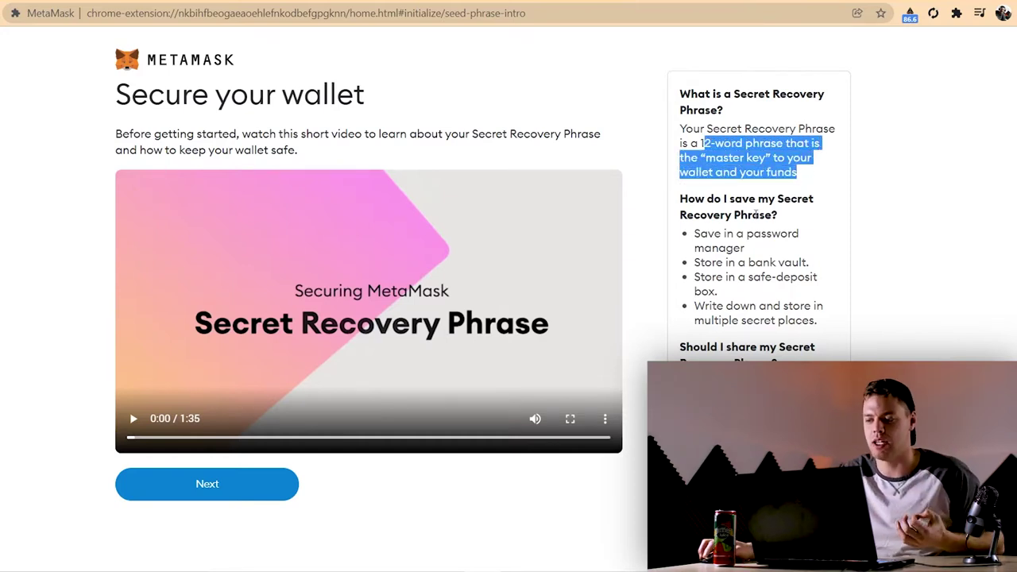
click(681, 235)
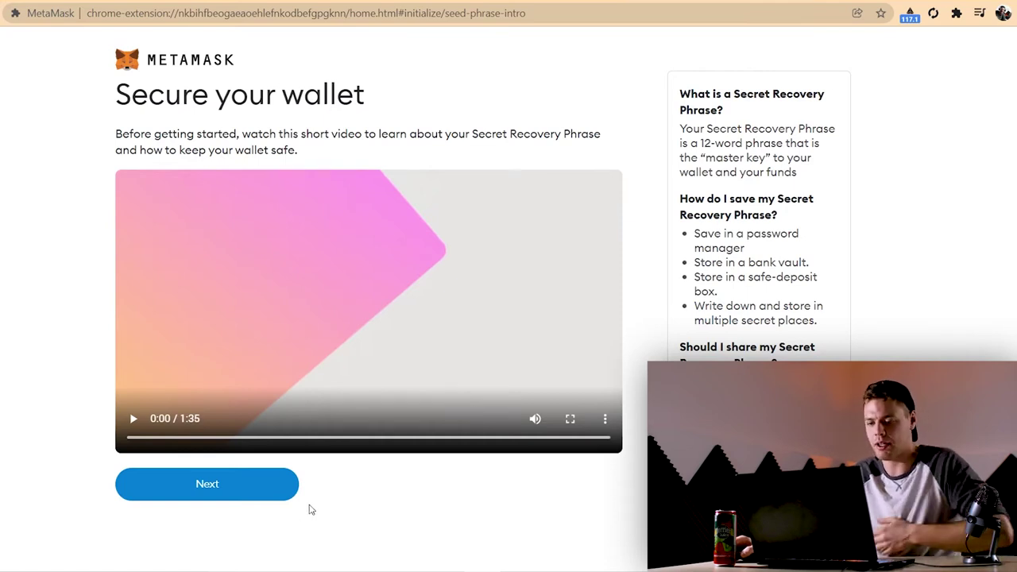
click(224, 484)
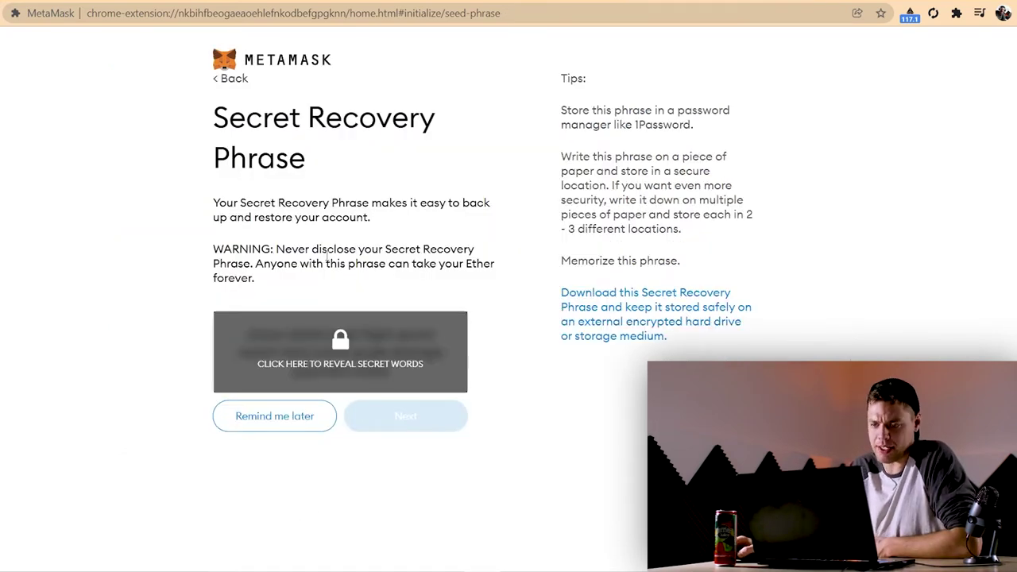
click(410, 336)
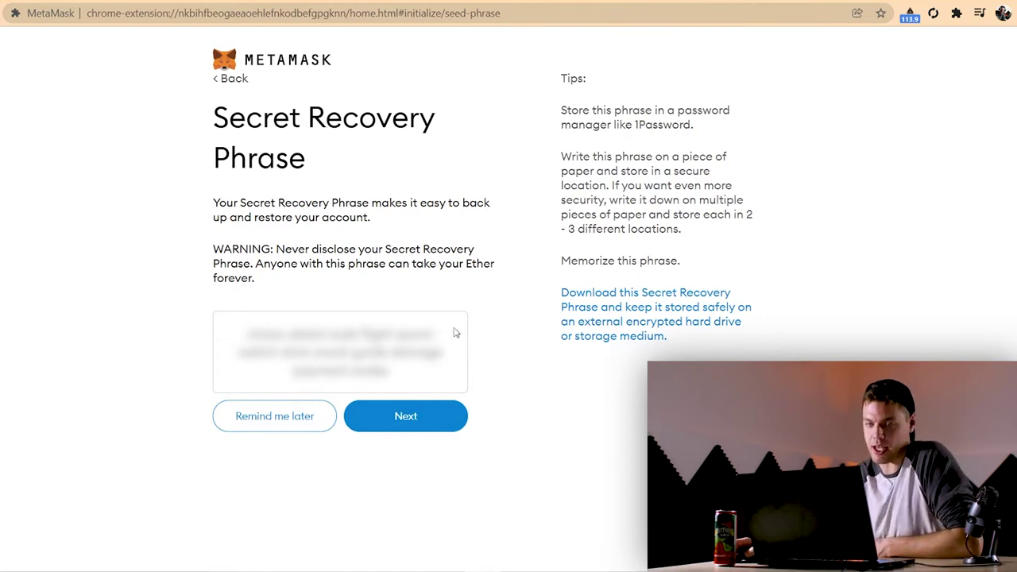
click(423, 421)
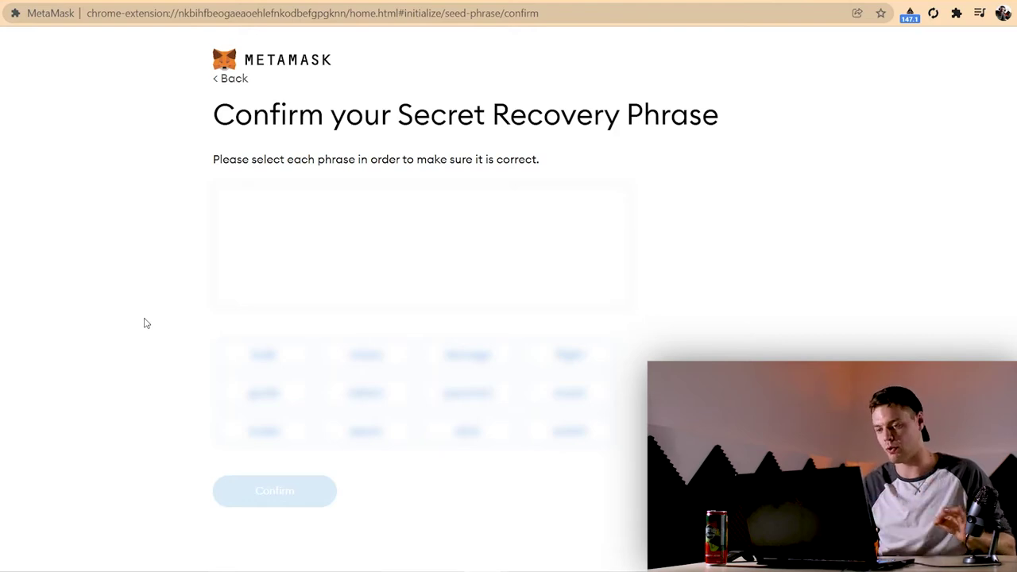
Step: Select all the Secret Recovery Phrase words in their correct order, confirm the phrase, and finish the wallet setup
click(366, 354)
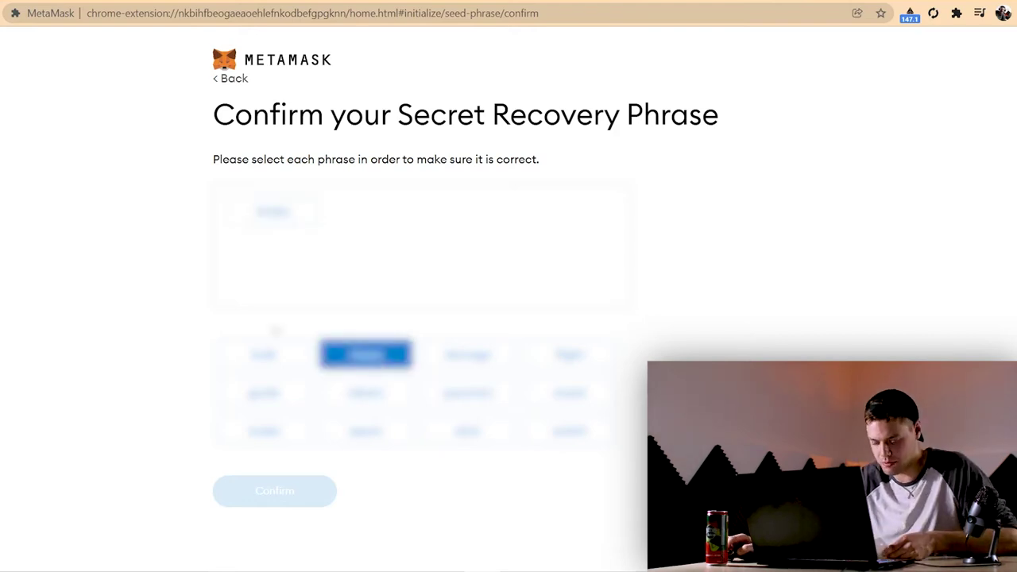
click(365, 393)
click(264, 353)
click(571, 353)
click(365, 431)
click(570, 431)
click(468, 431)
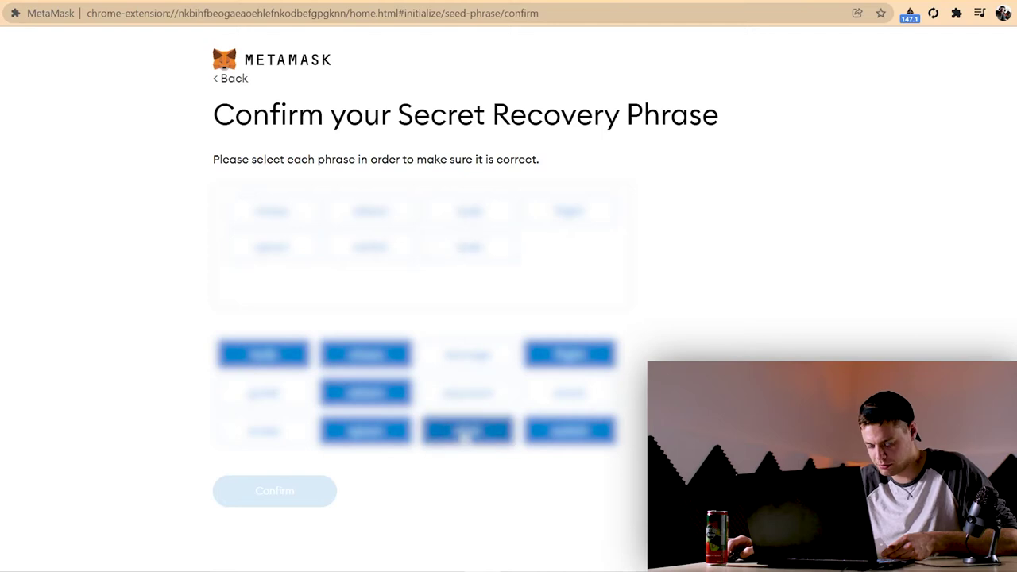
click(571, 392)
click(265, 392)
click(467, 353)
click(467, 392)
click(265, 431)
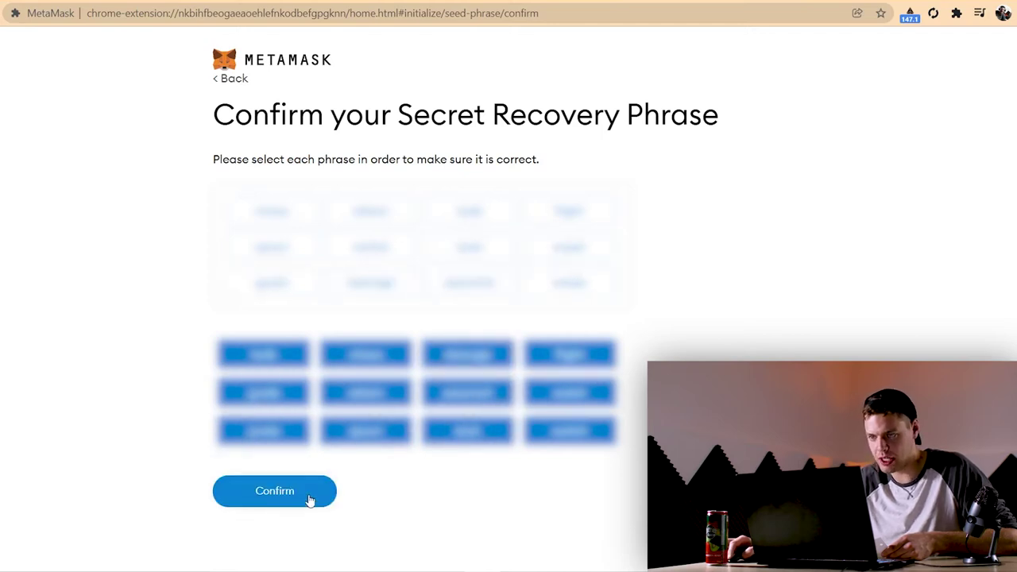
click(285, 496)
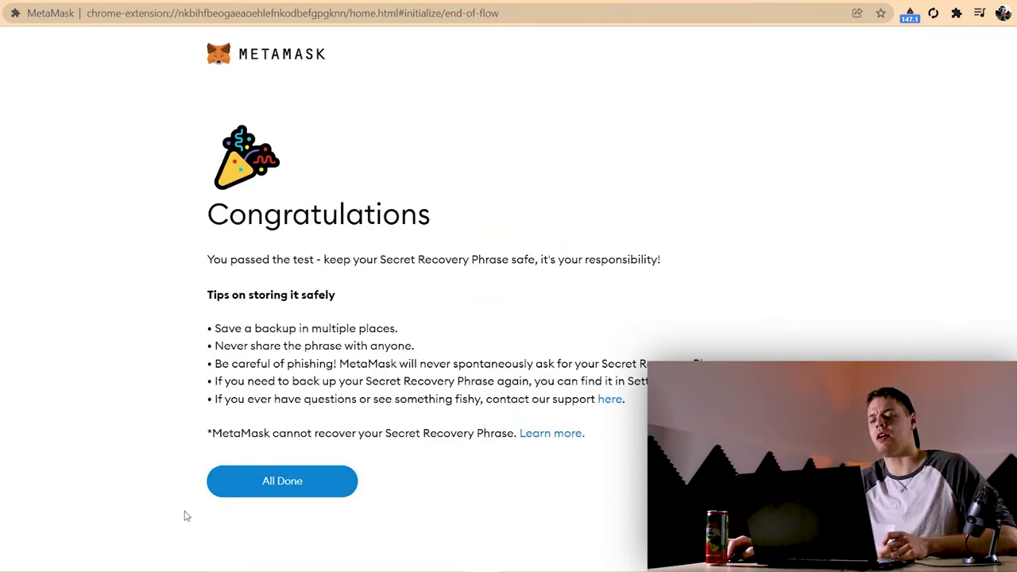
click(282, 480)
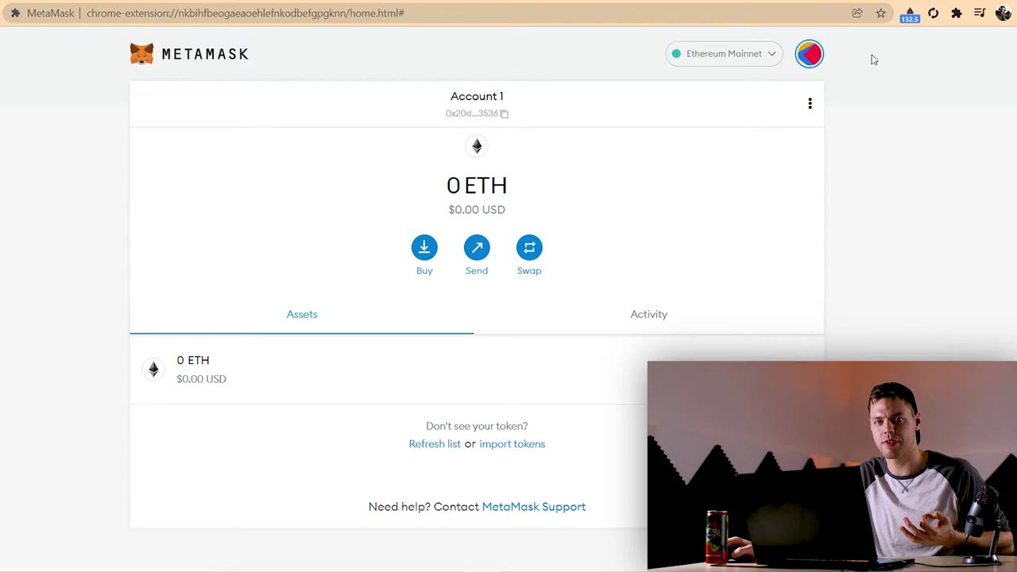
Step: Pin the MetaMask extension to the browser toolbar and close the extensions list
click(957, 15)
click(923, 104)
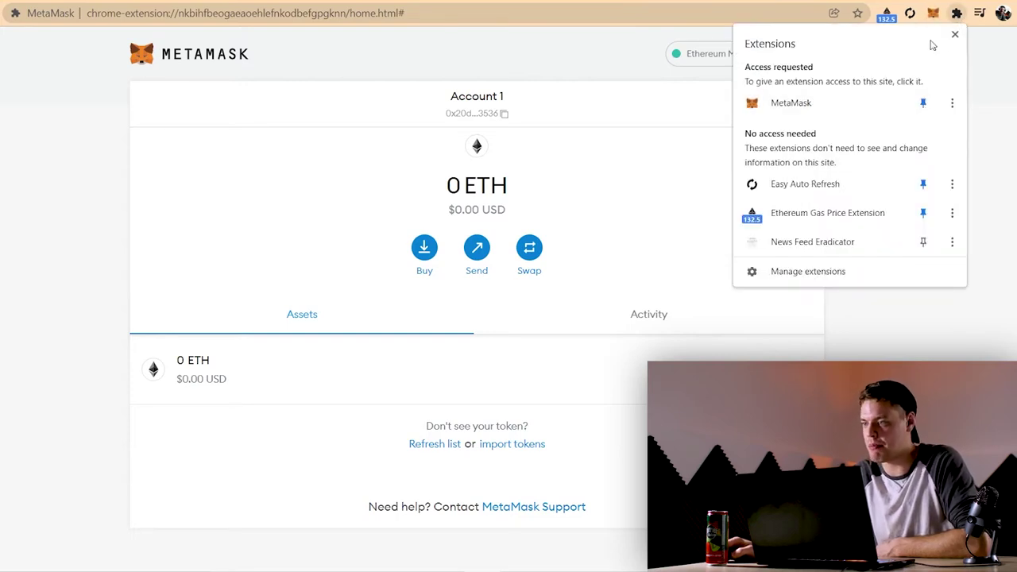
click(955, 35)
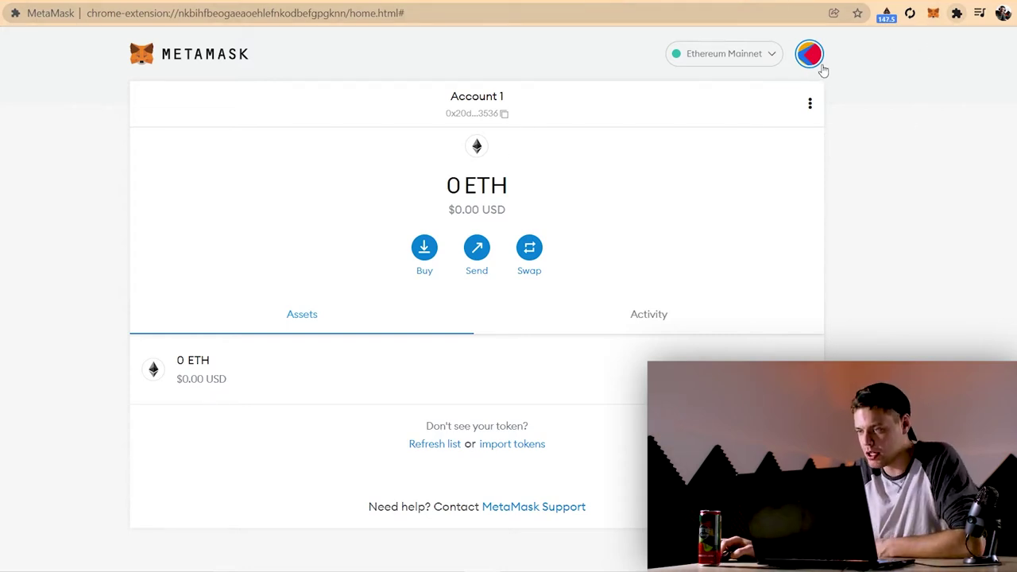
Step: Open the details of Account 1 and make its name editable
click(811, 105)
click(803, 176)
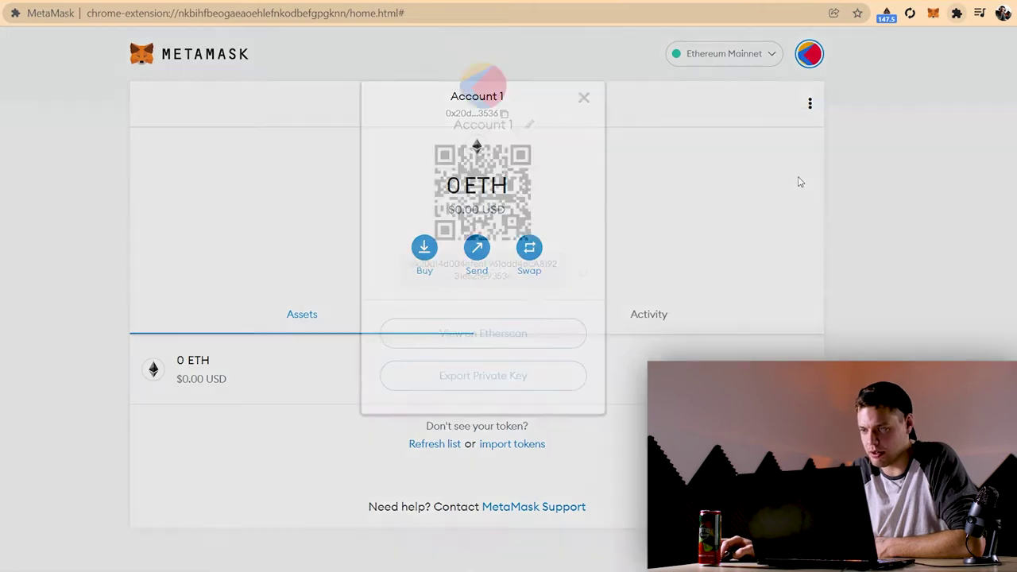
triple_click(511, 124)
click(529, 125)
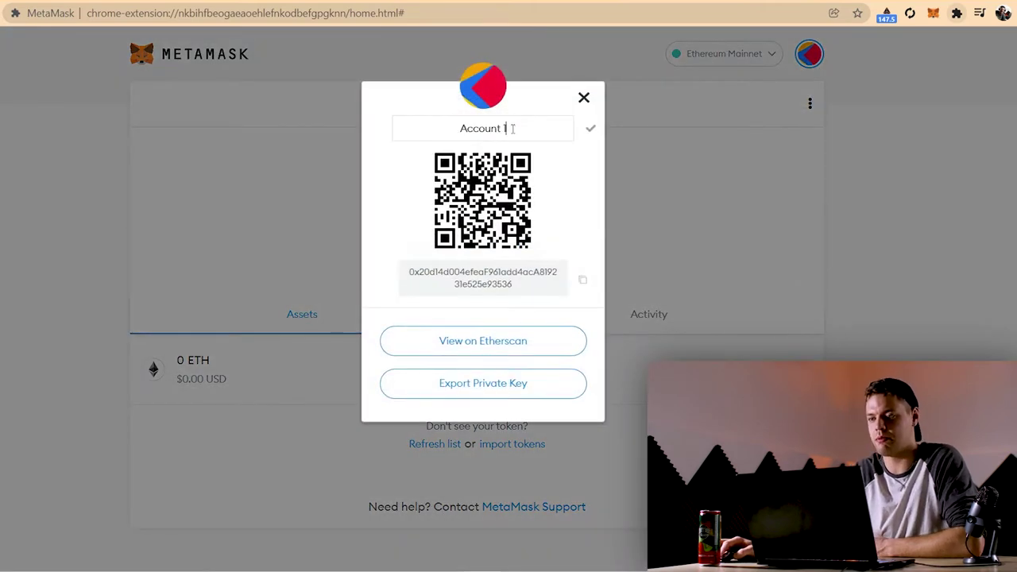
triple_click(483, 128)
text(Benny)
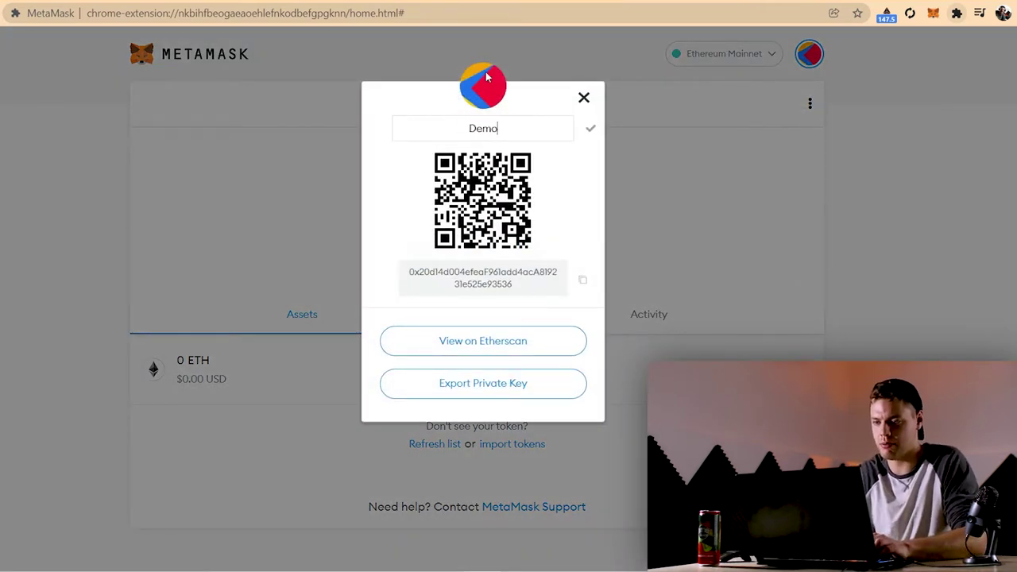
key(BackSpace)
key(BackSpace)
key(BackSpace)
key(BackSpace)
Step: Rename the account with the owner's first name in possessive form followed by "Demo Account", save it, and close the account details
text(en's)
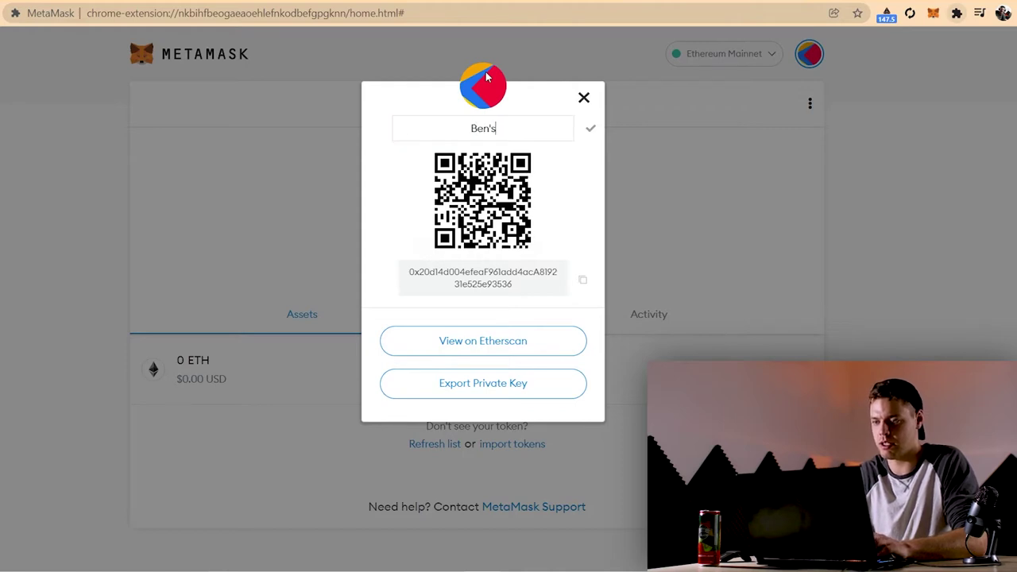
text( Demo Account)
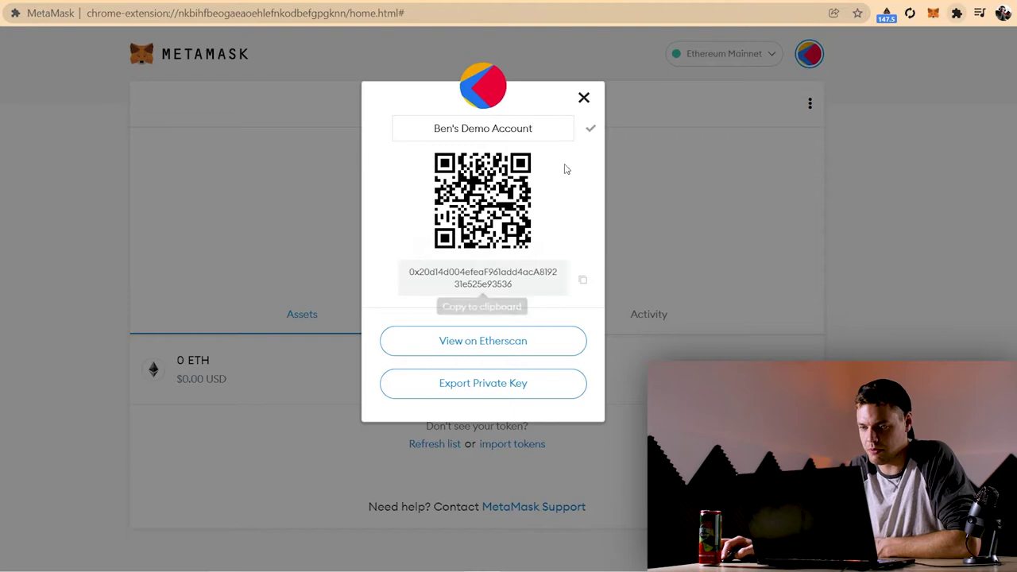
click(590, 129)
click(739, 219)
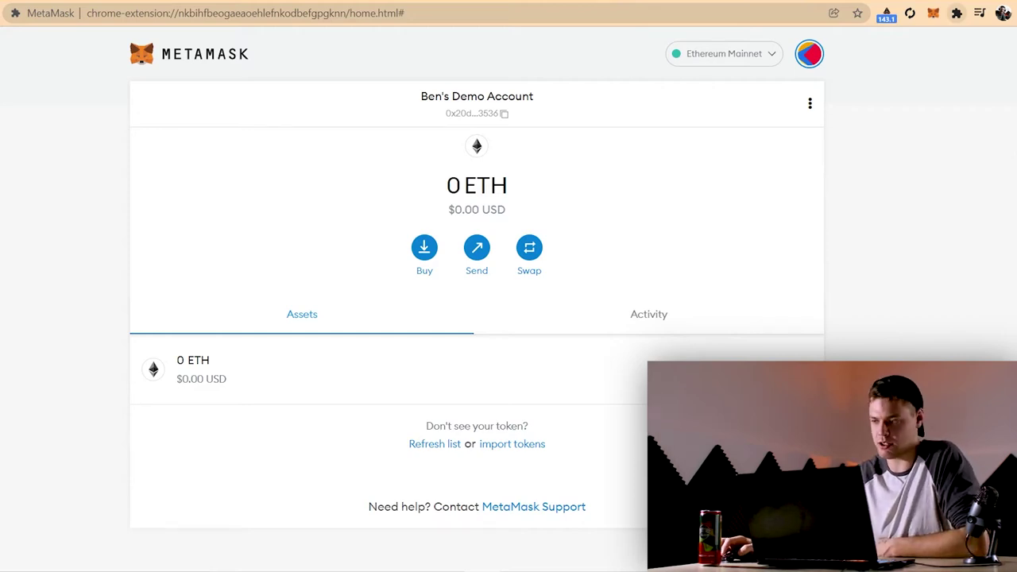
Step: Turn on Advanced gas controls in the wallet's Advanced settings
click(807, 62)
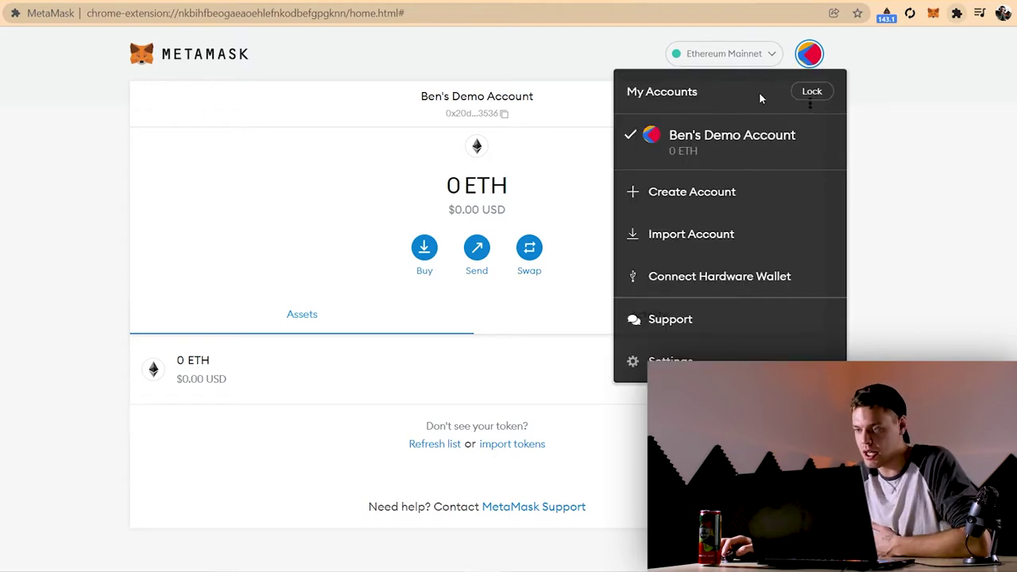
click(671, 360)
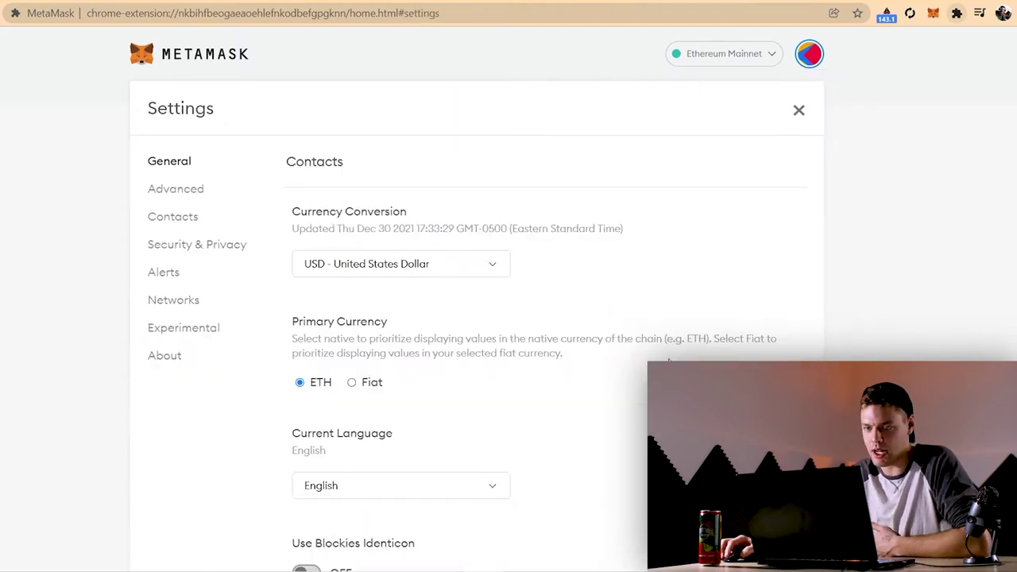
click(188, 190)
scroll(406, 236, down, 5)
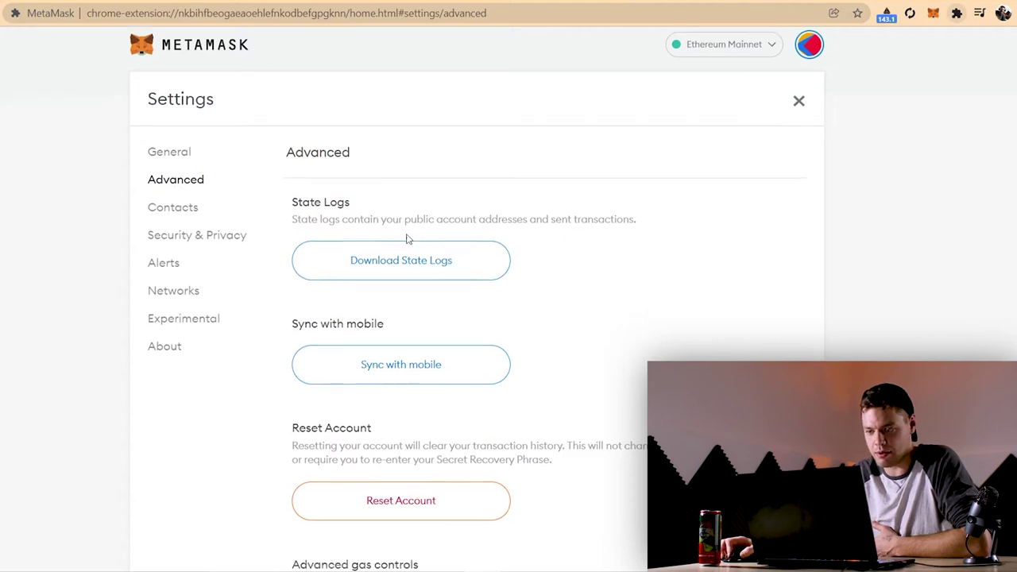
click(306, 261)
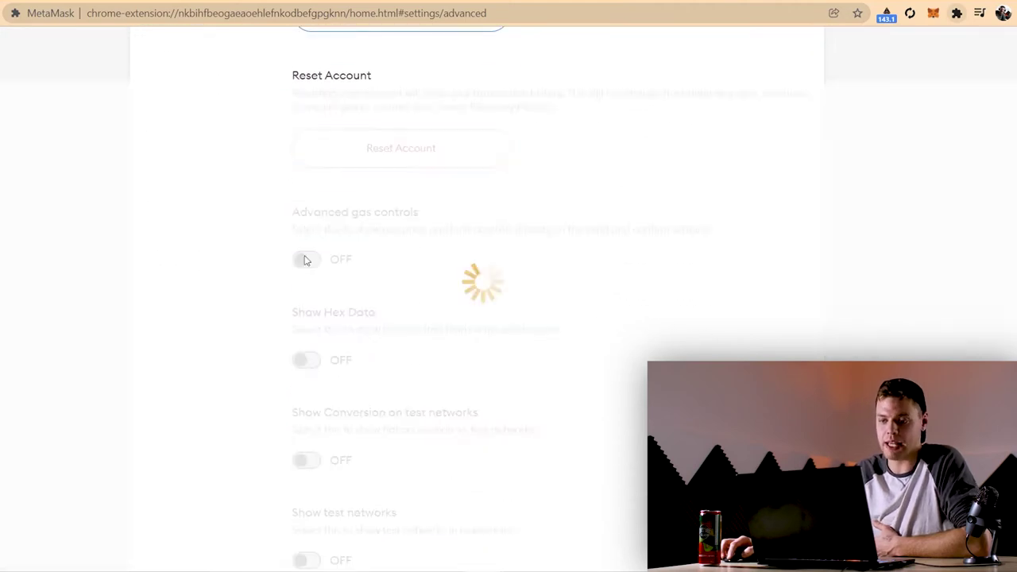
Step: Turn on Customize transaction nonce in the Advanced settings
scroll(445, 238, down, 5)
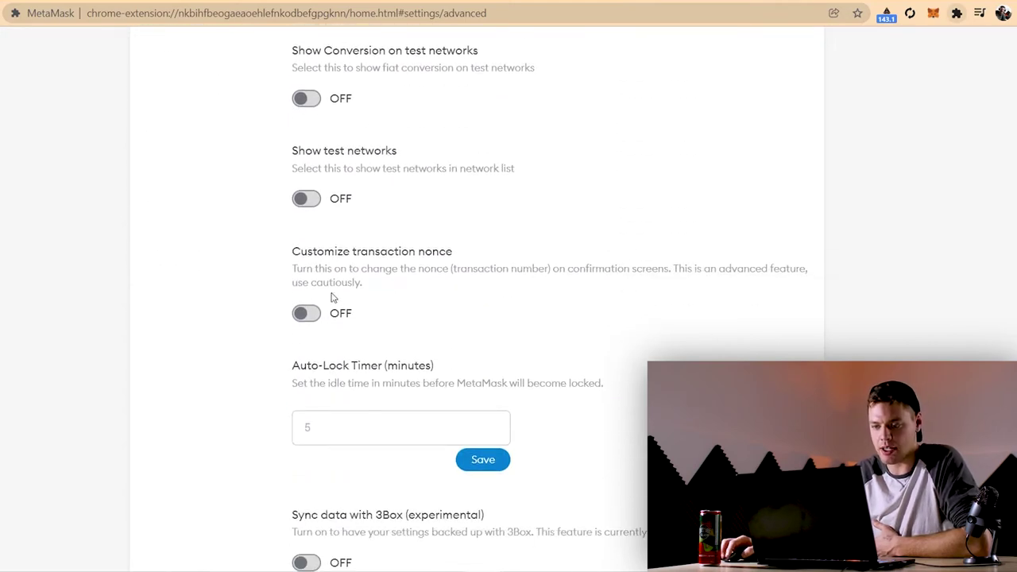
click(310, 315)
scroll(536, 345, down, 5)
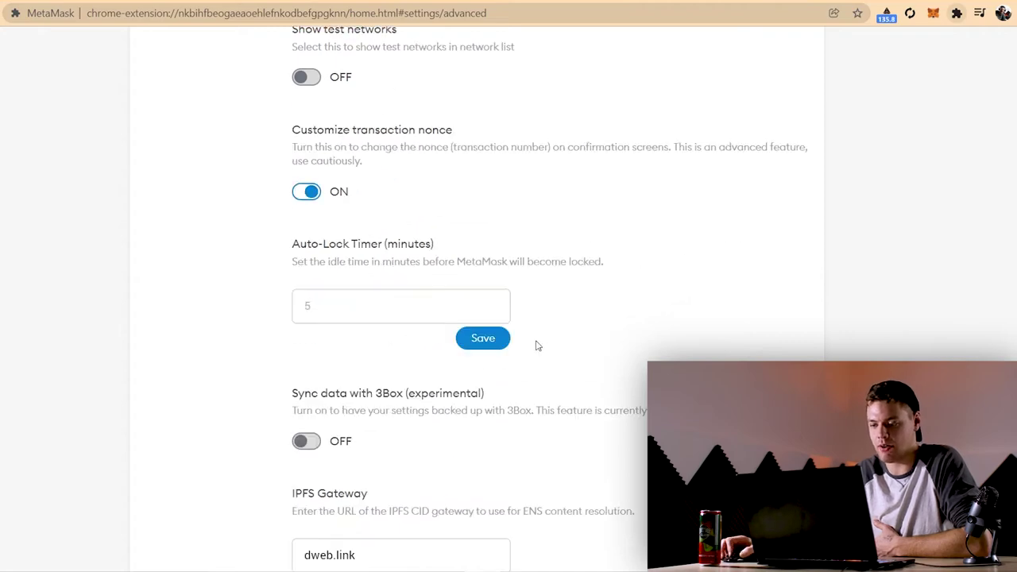
Step: Close the settings, reopen them to review the Advanced options once more, and close them again
scroll(609, 480, up, 15)
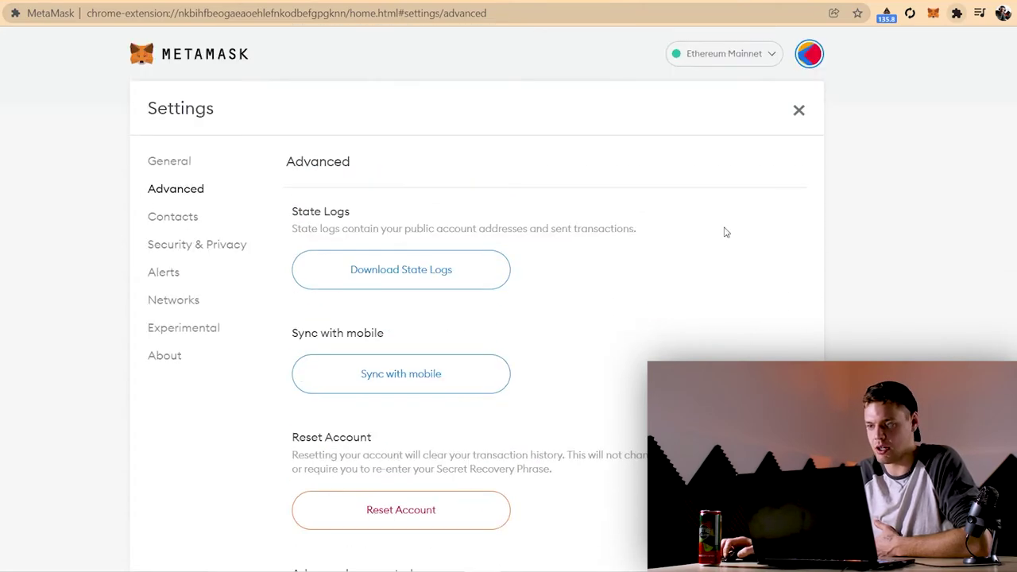
click(797, 112)
click(810, 57)
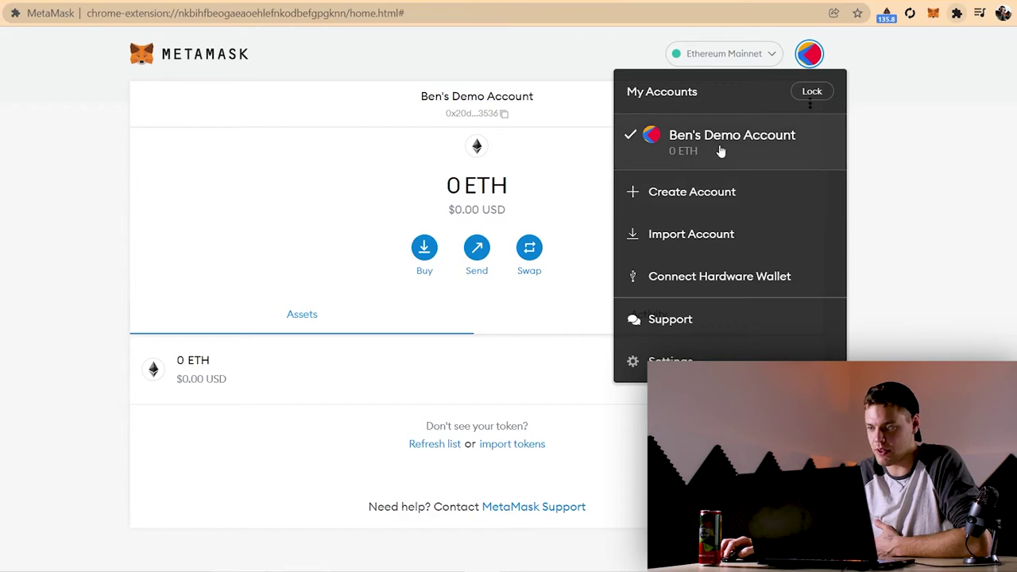
click(705, 357)
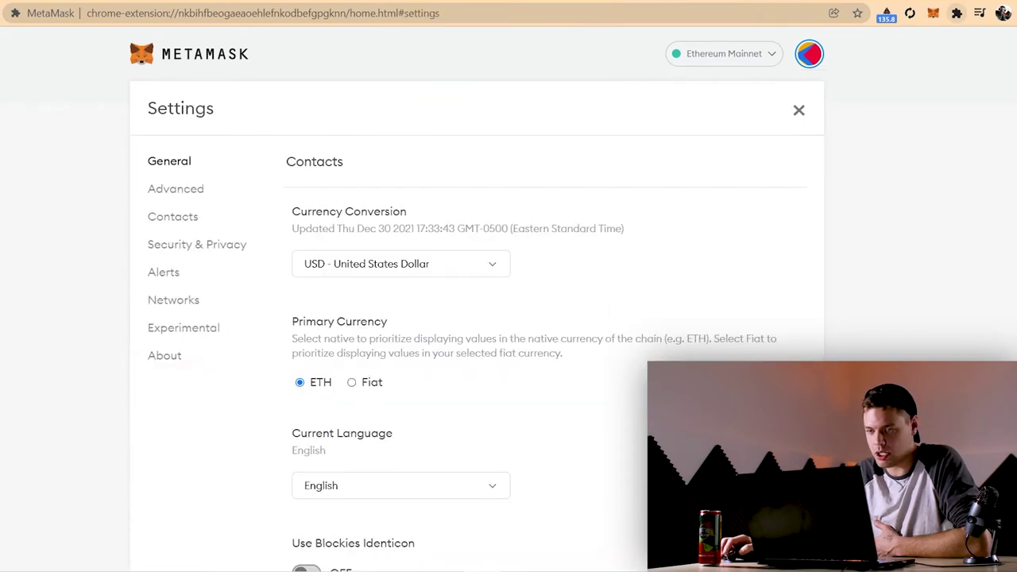
click(189, 192)
scroll(397, 270, down, 6)
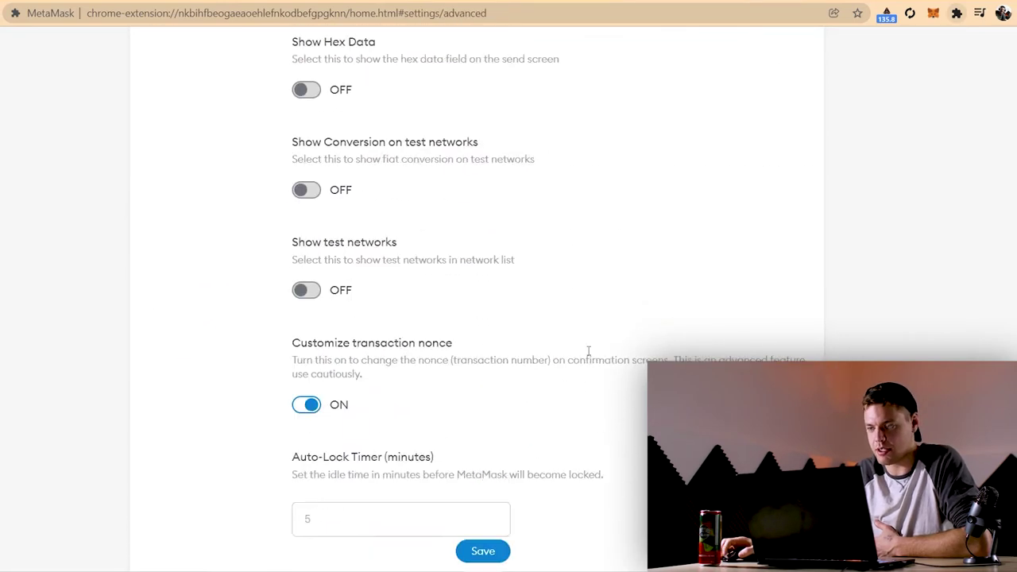
scroll(588, 352, up, 10)
click(797, 108)
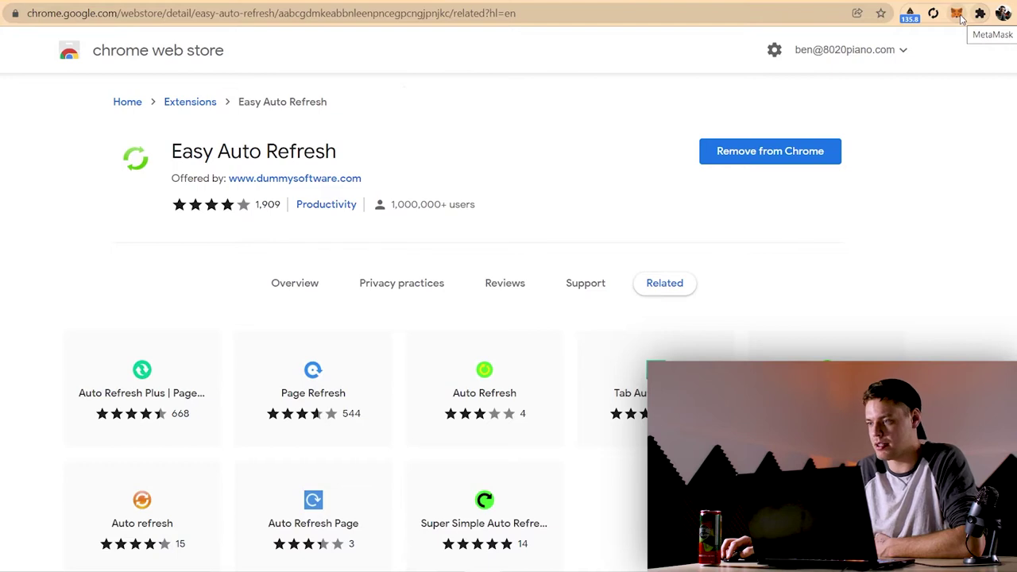
Step: Copy the demo account's public address from the MetaMask extension and paste it into the browser's address field
click(957, 16)
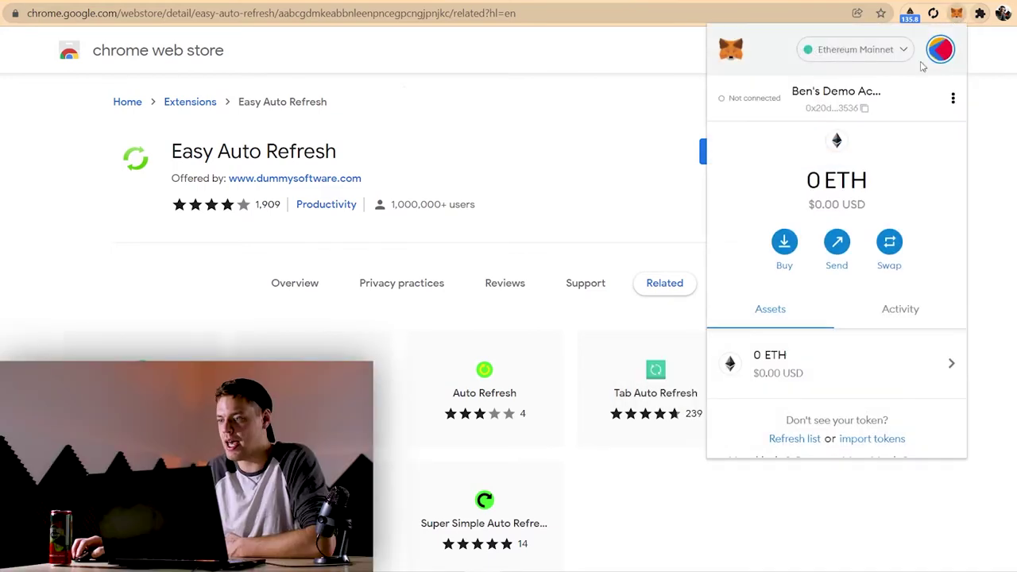
click(854, 109)
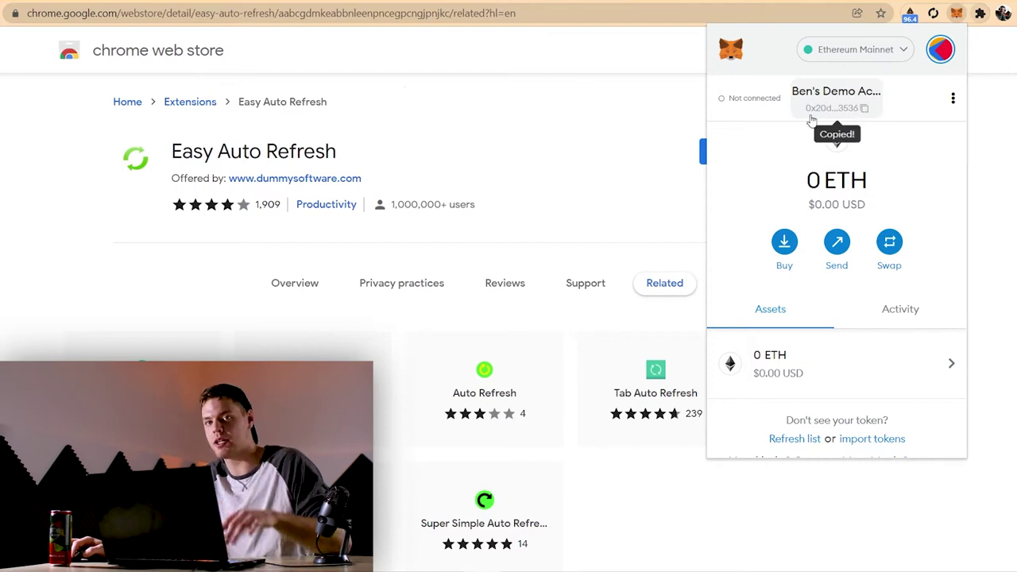
click(163, 13)
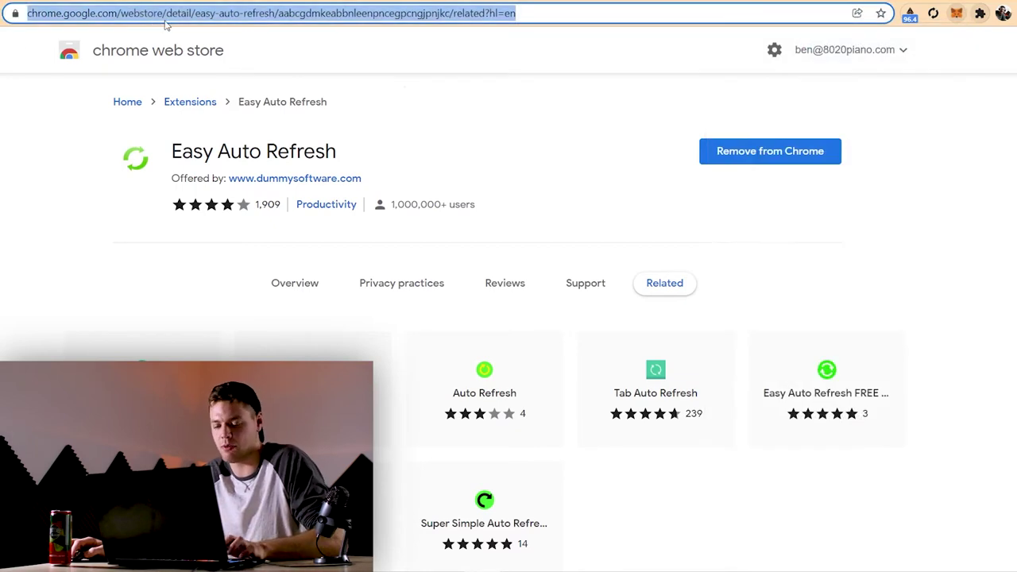
key(ctrl+v)
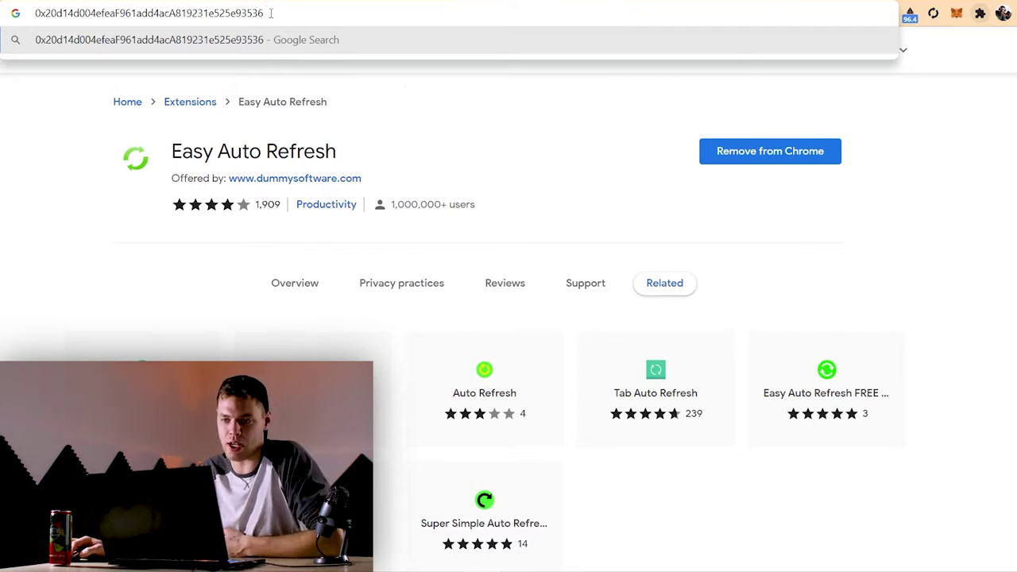
Step: Examine the full pasted wallet address by highlighting all of it and parts of it
drag(265, 13, 34, 14)
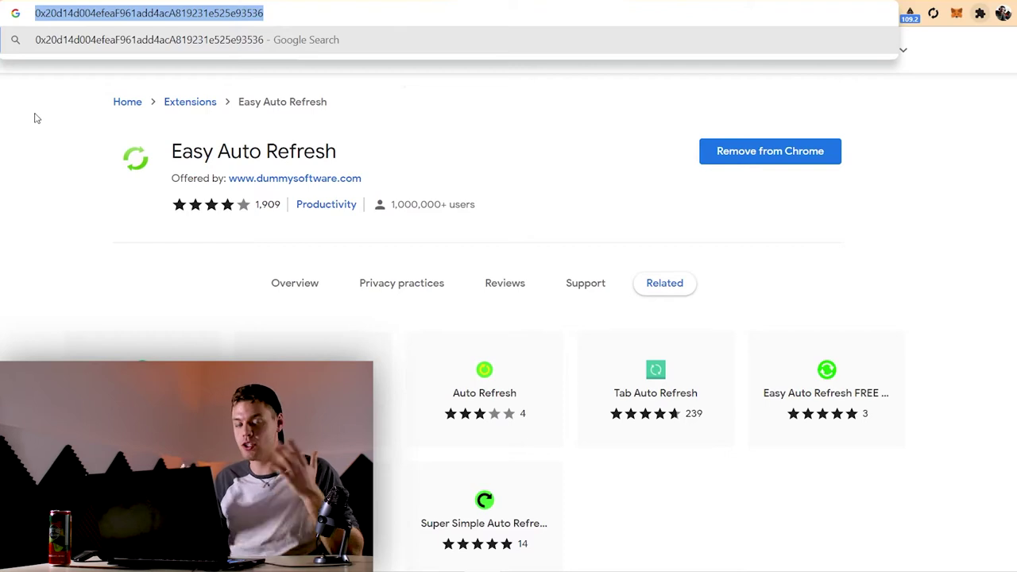
click(277, 10)
click(450, 56)
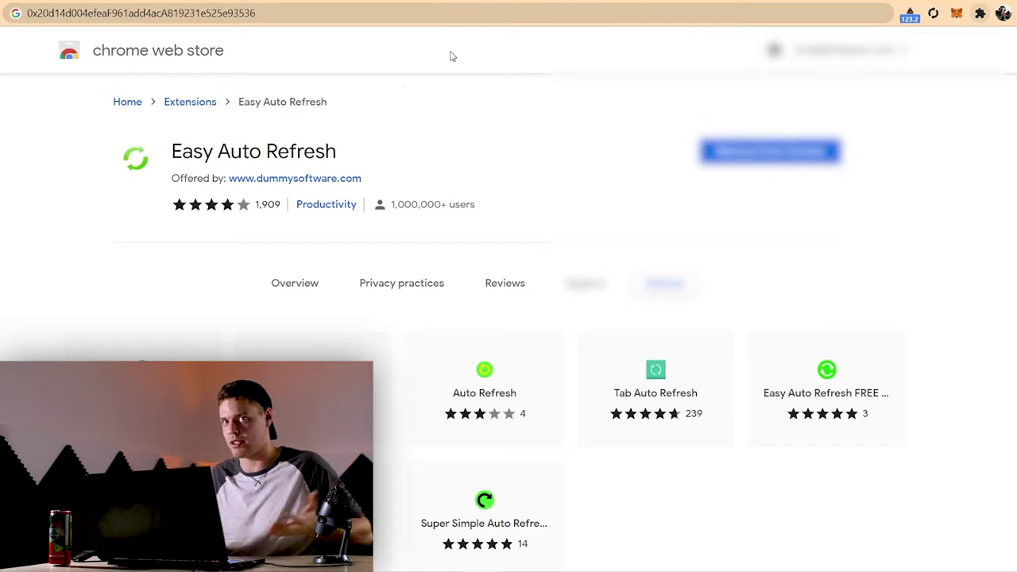
click(583, 11)
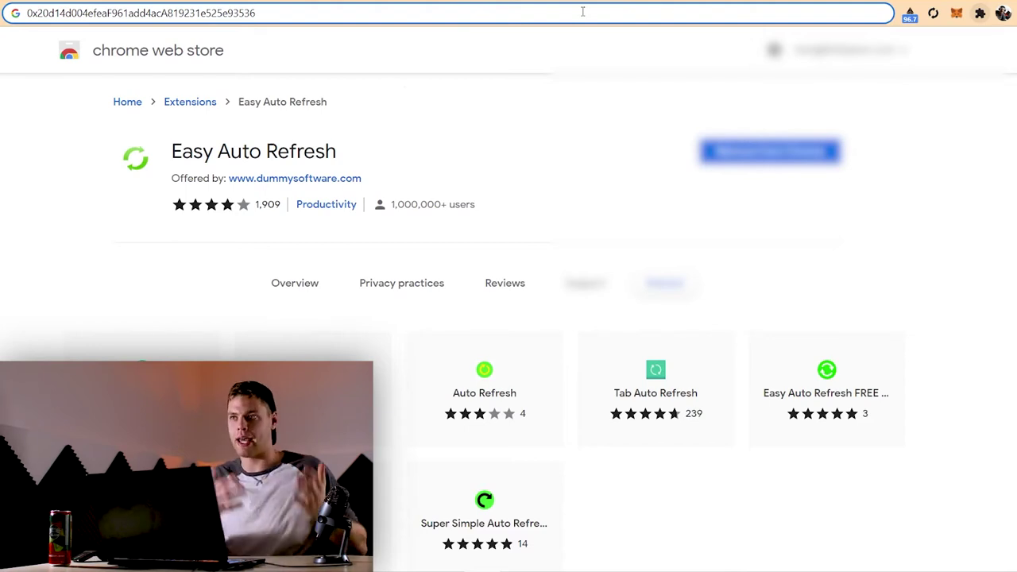
drag(582, 11, 130, 21)
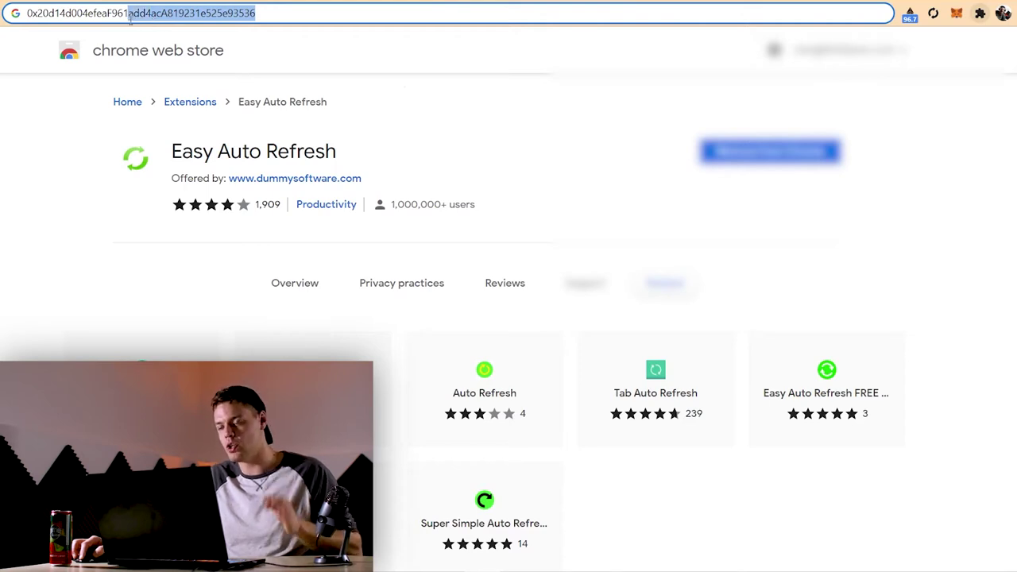
drag(127, 22, 125, 22)
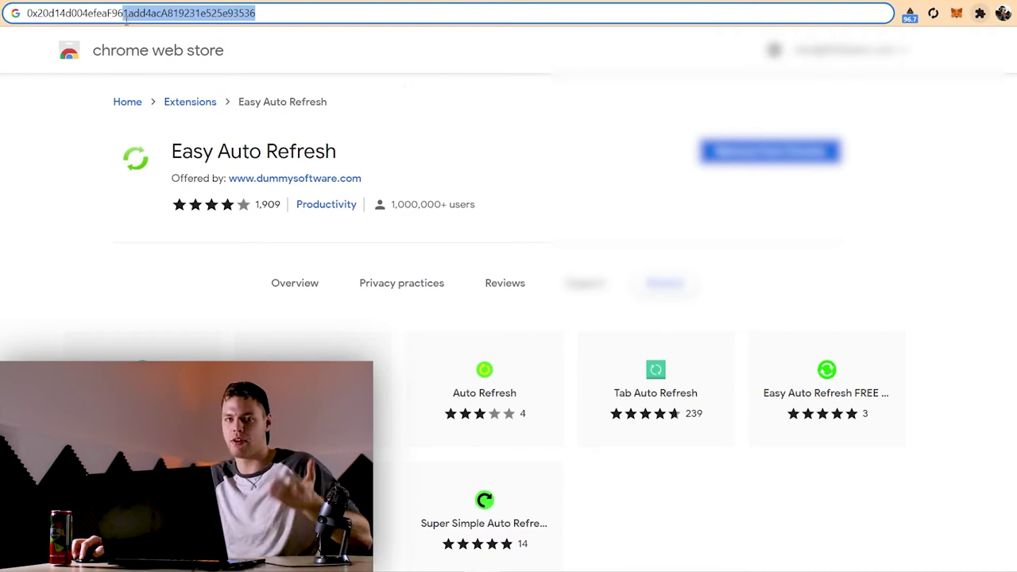
drag(125, 22, 25, 14)
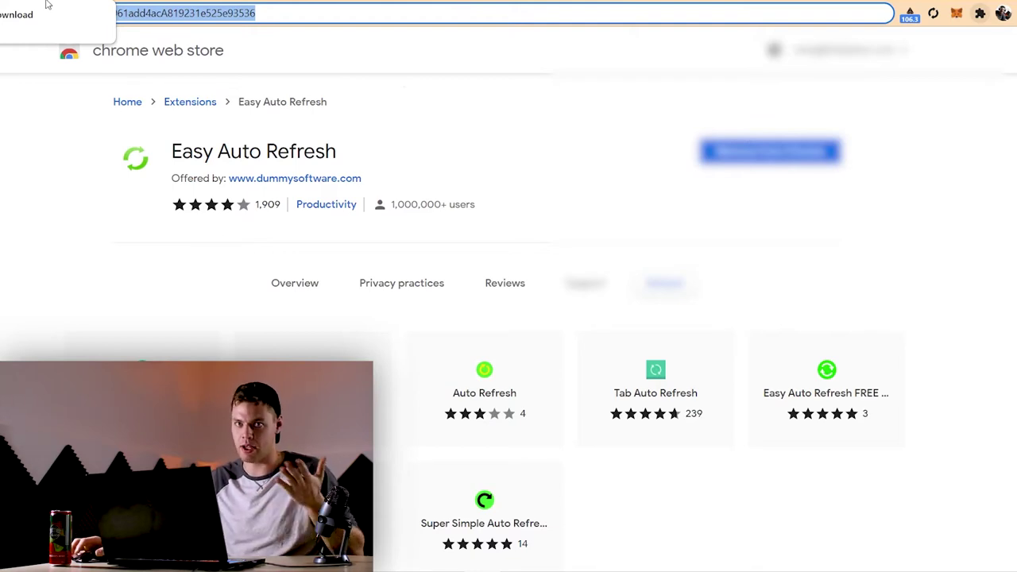
click(222, 19)
key(End)
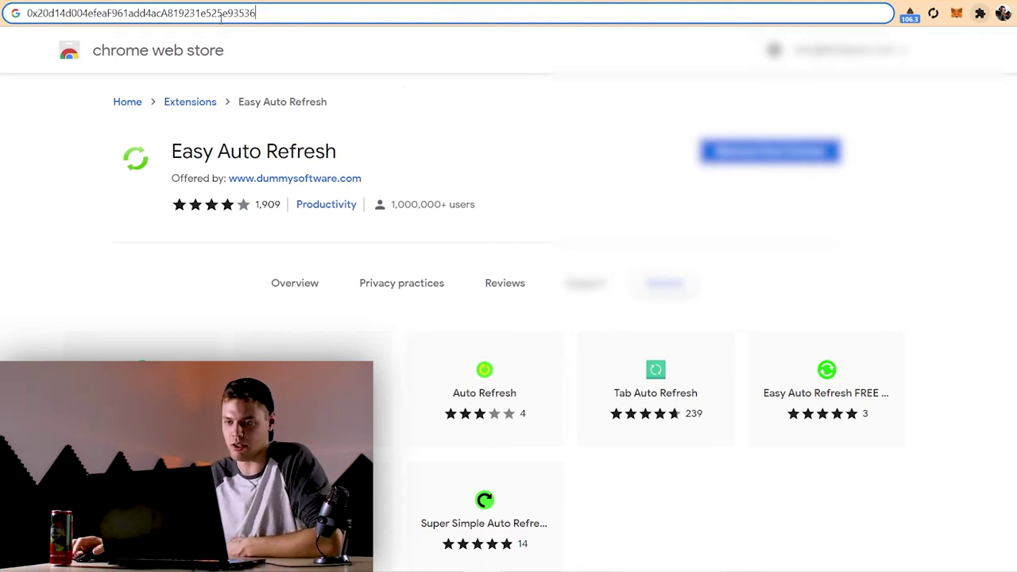
Step: Open Sync with mobile from the extension's Advanced settings and read the instructions for using the wallet on a phone
click(957, 13)
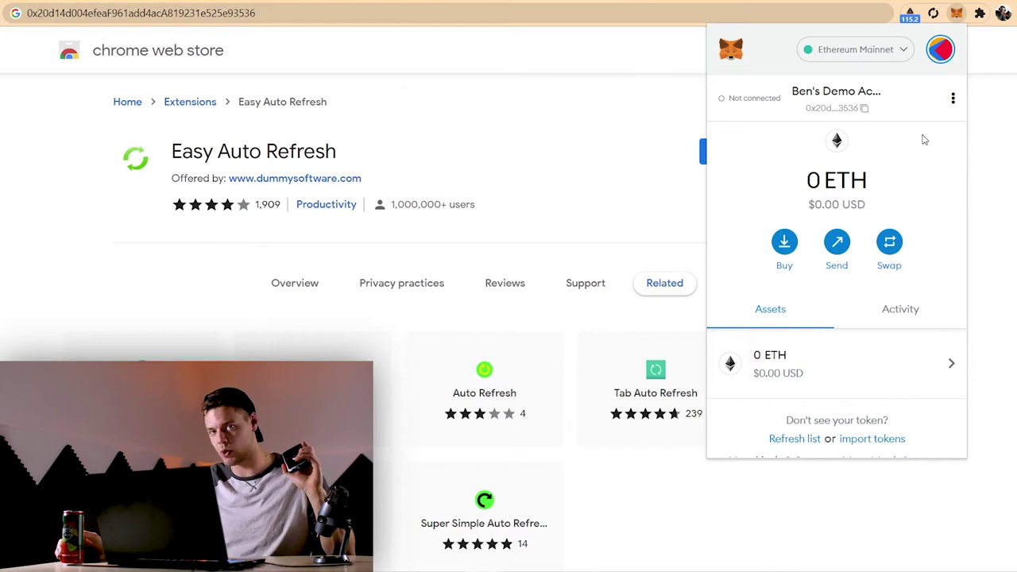
click(946, 51)
click(791, 318)
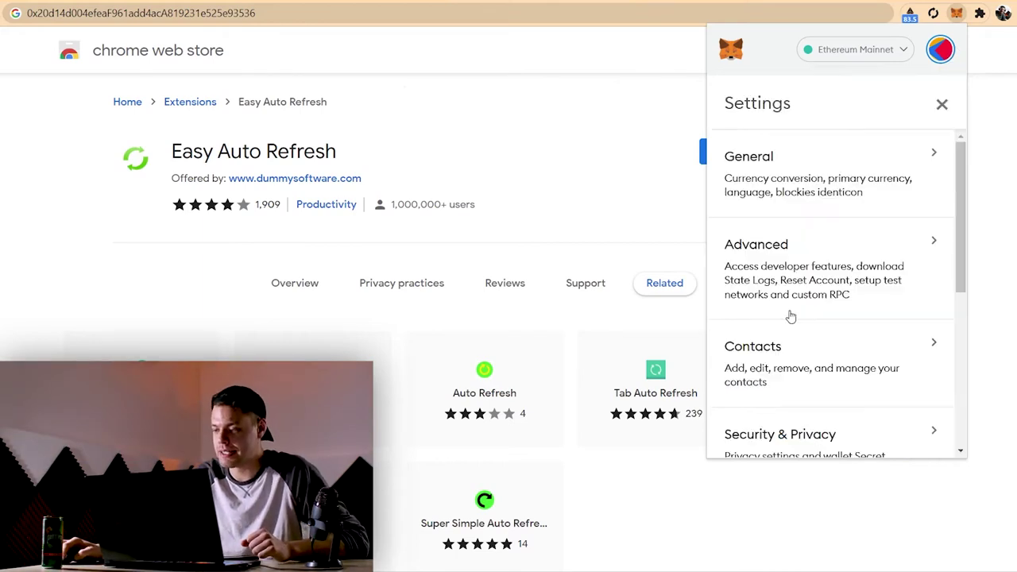
click(801, 272)
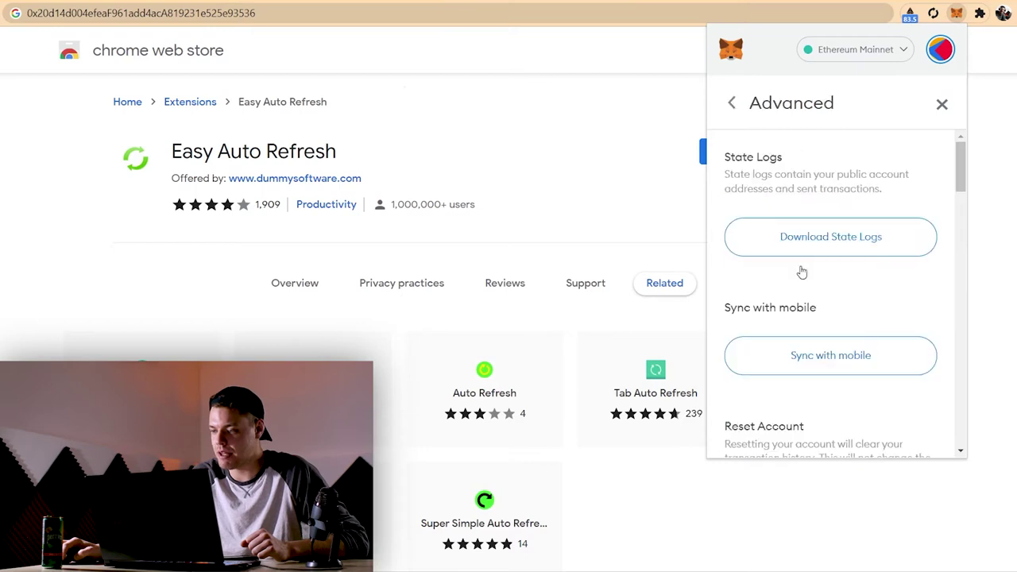
click(793, 356)
scroll(862, 302, down, 2)
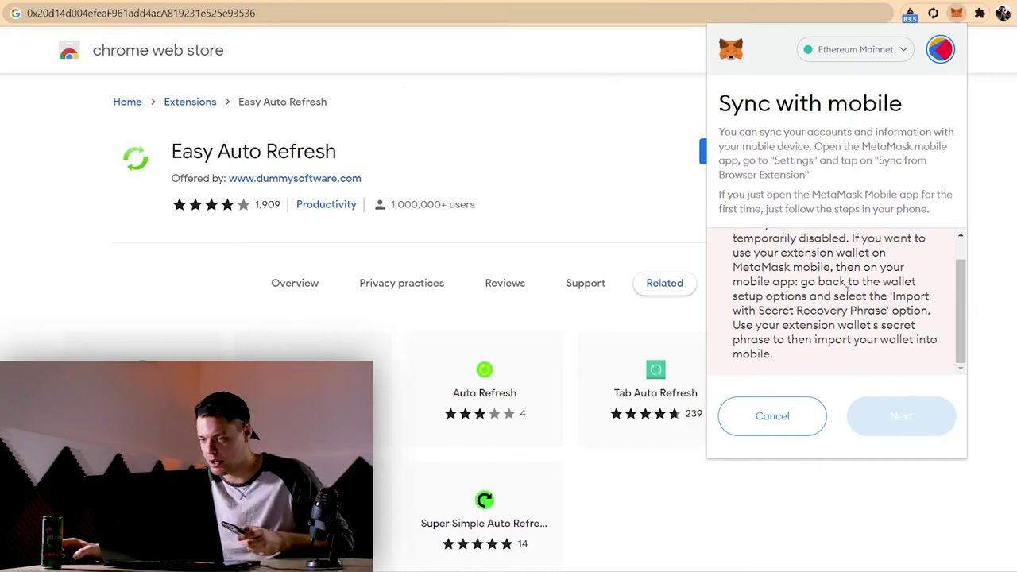
scroll(857, 296, up, 1)
scroll(767, 265, down, 1)
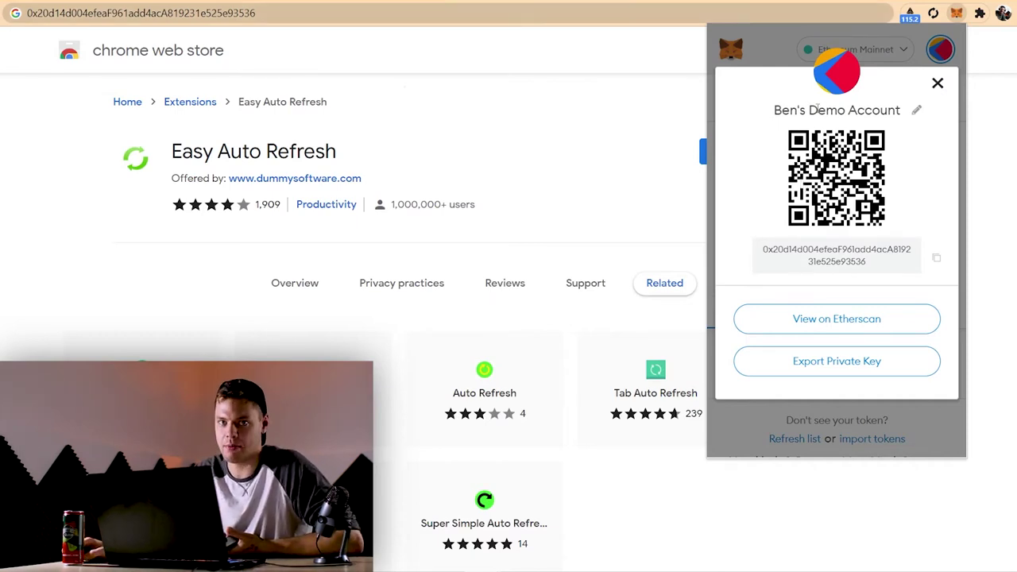
Step: Close the account details and look over the wallet's main view, from the account actions to the import tokens option
click(938, 84)
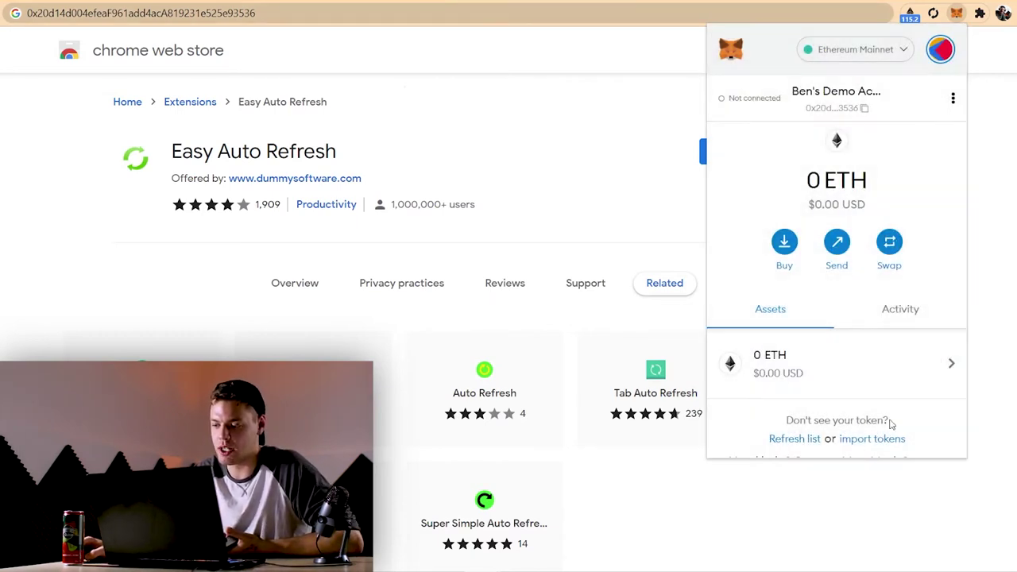
scroll(854, 396, down, 1)
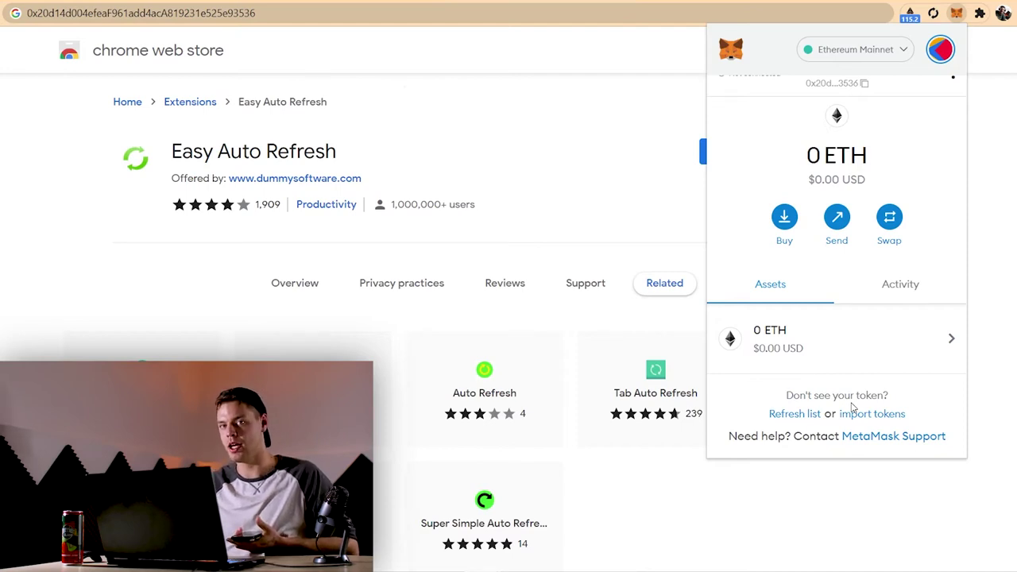
scroll(872, 167, up, 1)
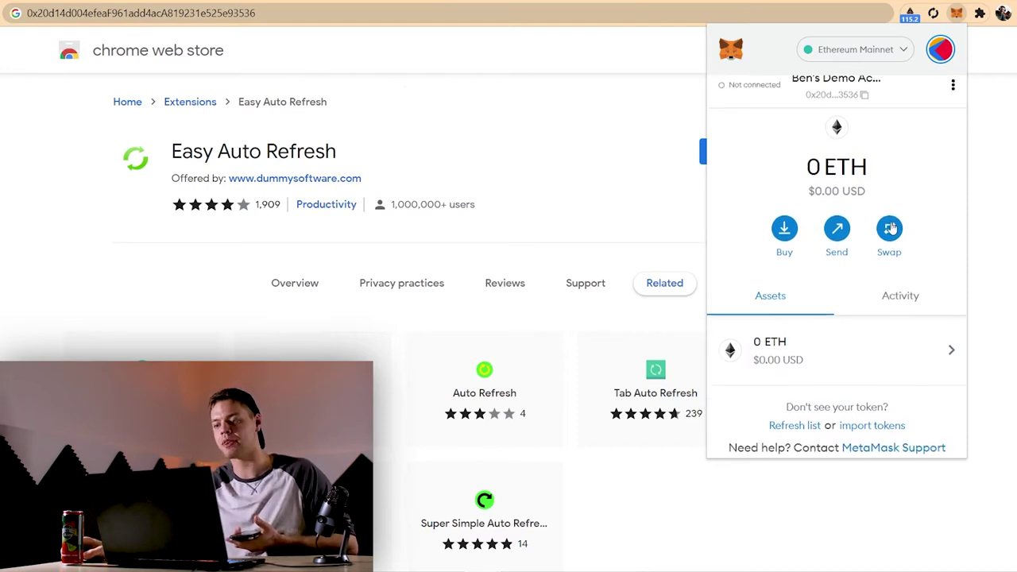
scroll(786, 413, down, 1)
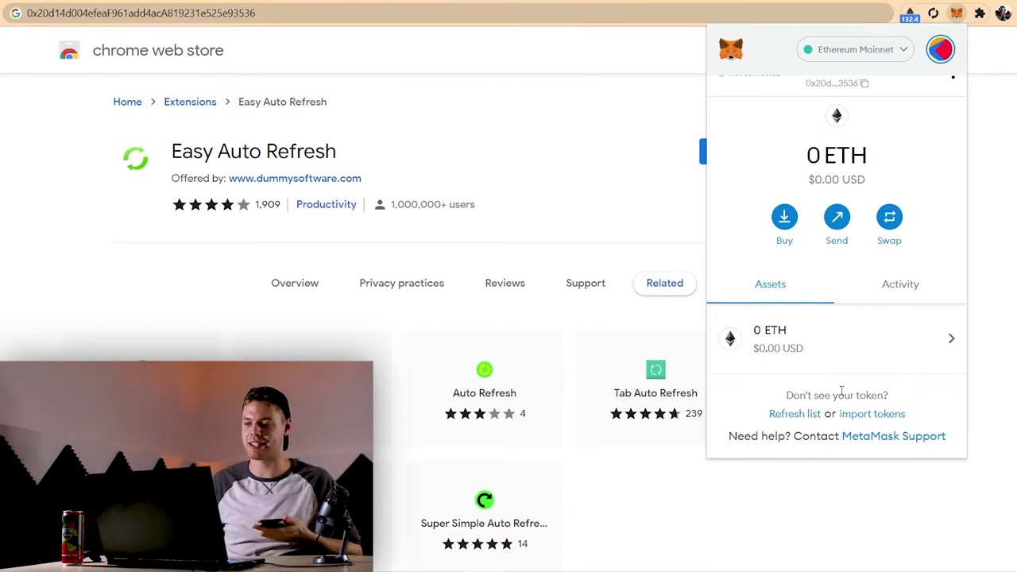
scroll(759, 123, up, 1)
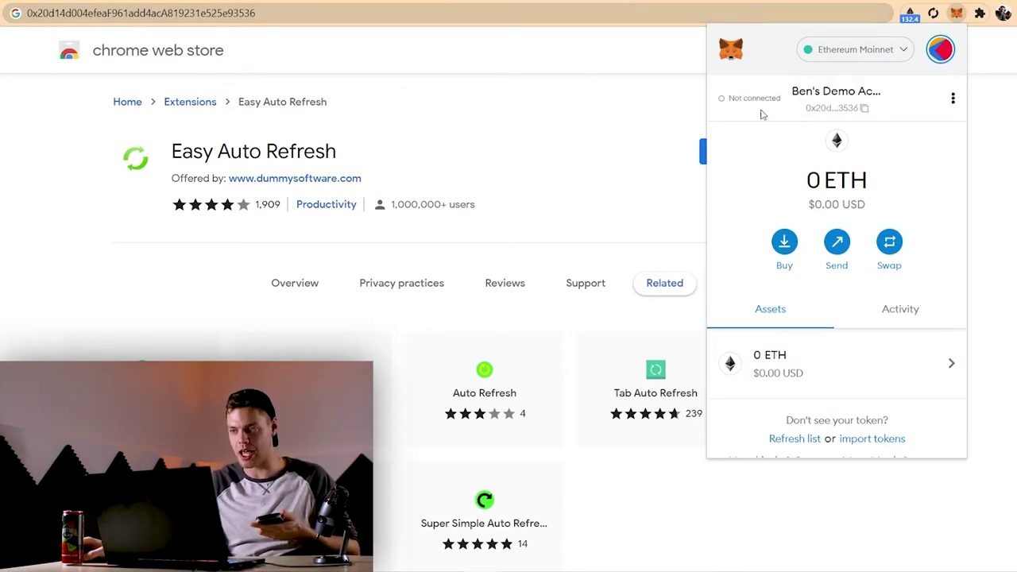
scroll(847, 370, down, 1)
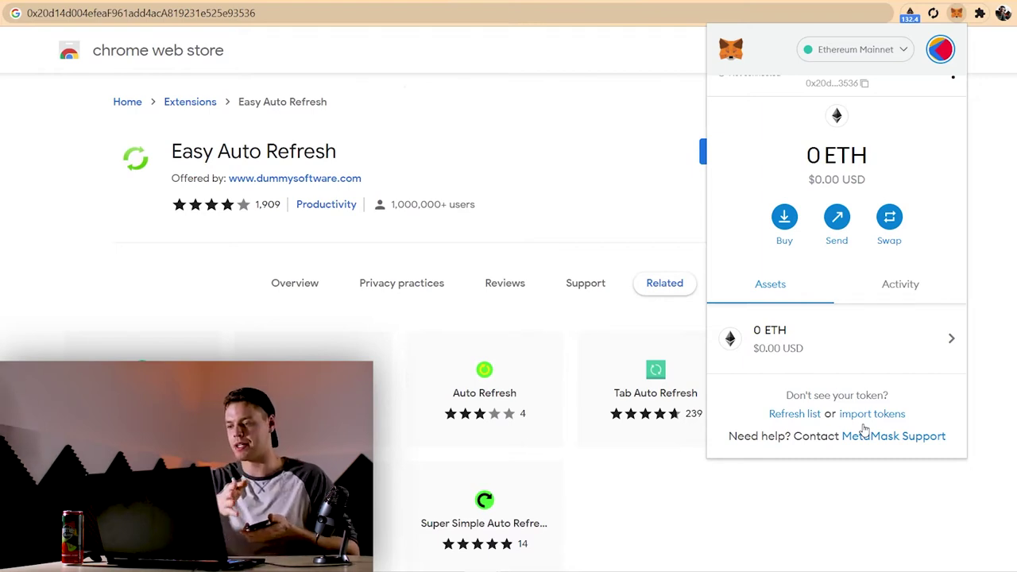
scroll(909, 347, up, 1)
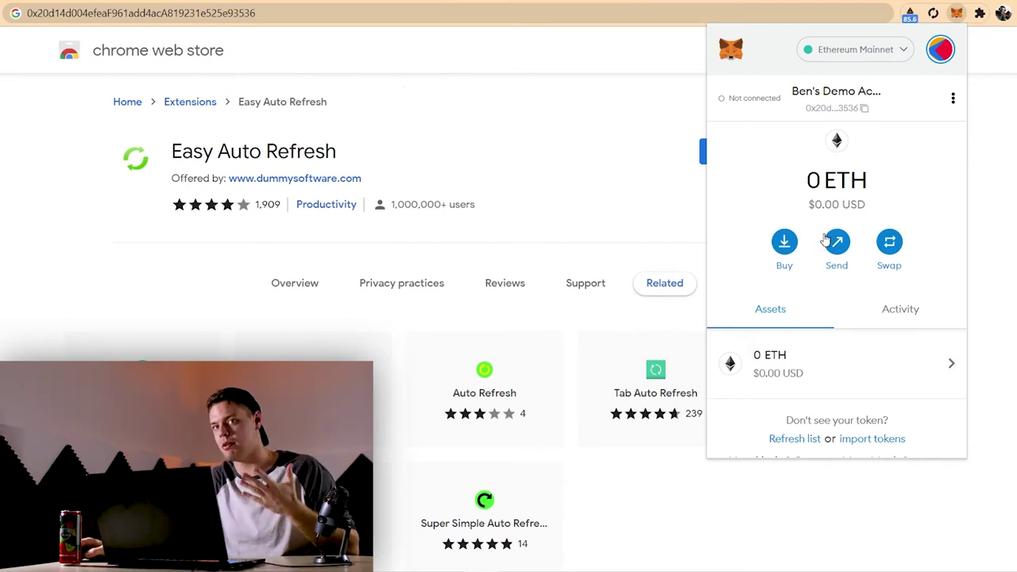
Step: Review the Deposit Ether options for buying ETH and continue to Wyre
click(782, 245)
scroll(963, 233, down, 2)
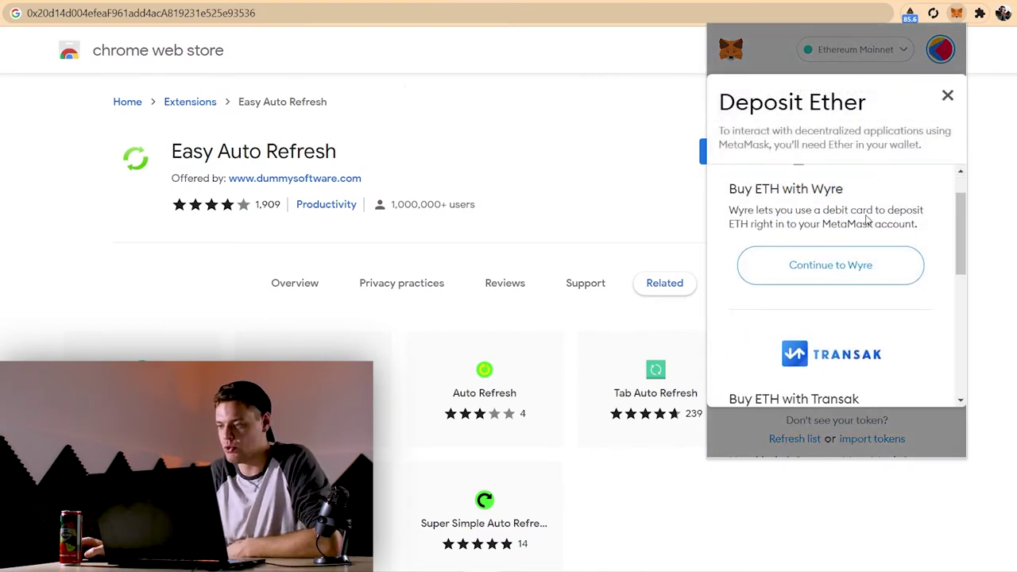
scroll(961, 231, up, 1)
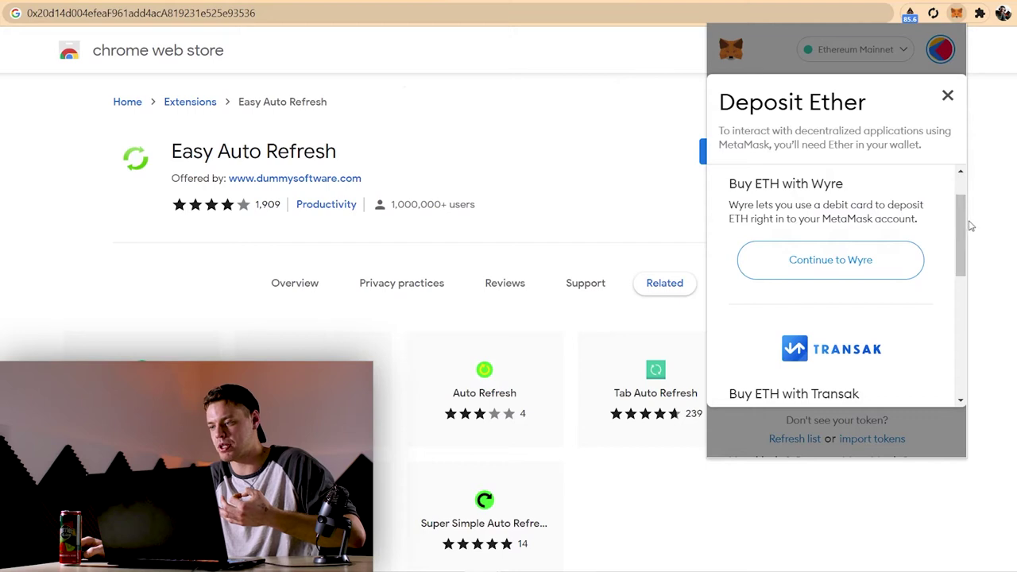
scroll(960, 224, up, 1)
scroll(960, 223, up, 1)
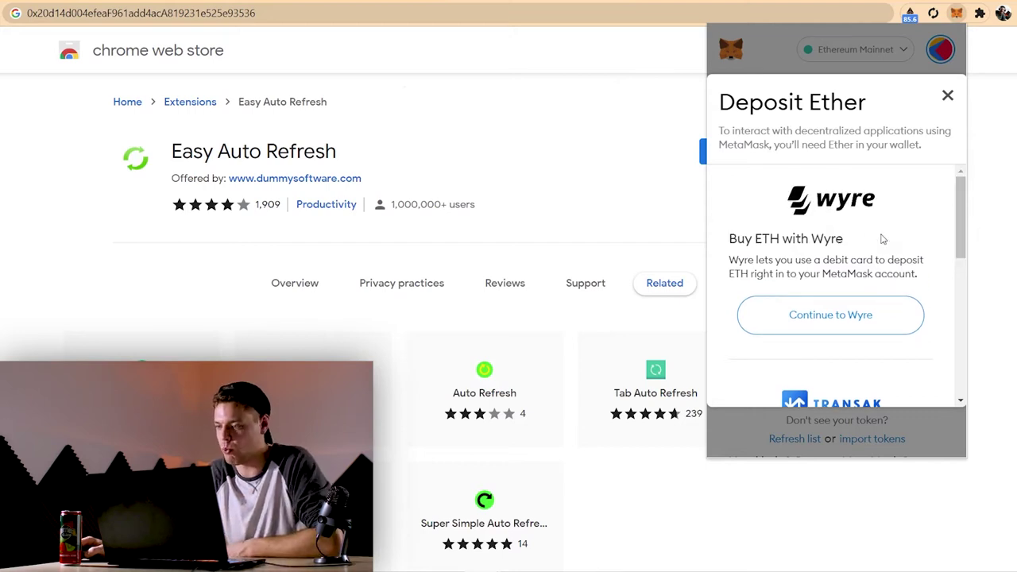
click(835, 326)
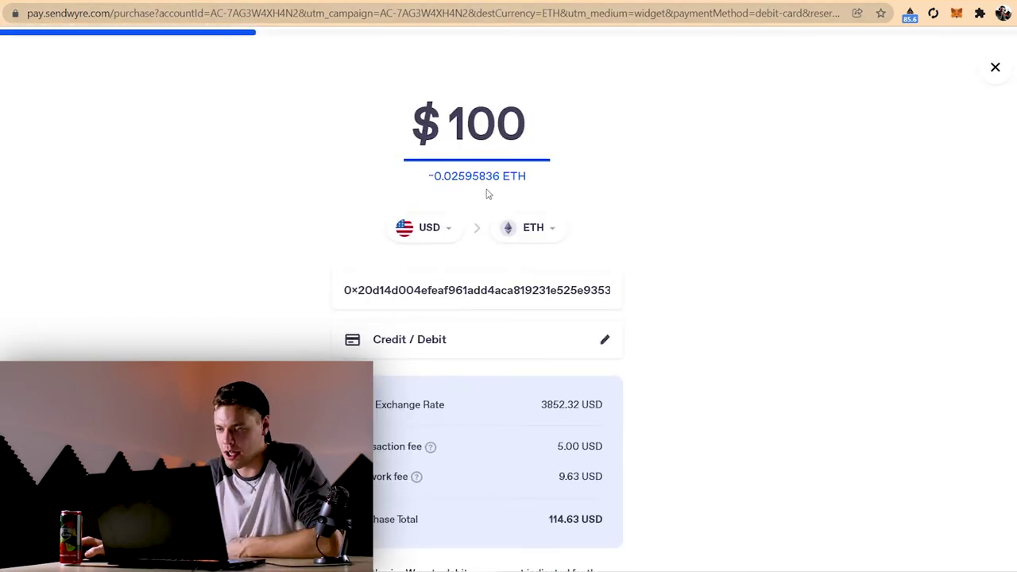
Step: Set the ETH purchase amount to 1000 USD, proceed to the payment information form, and look through its required fields
click(497, 123)
text(0)
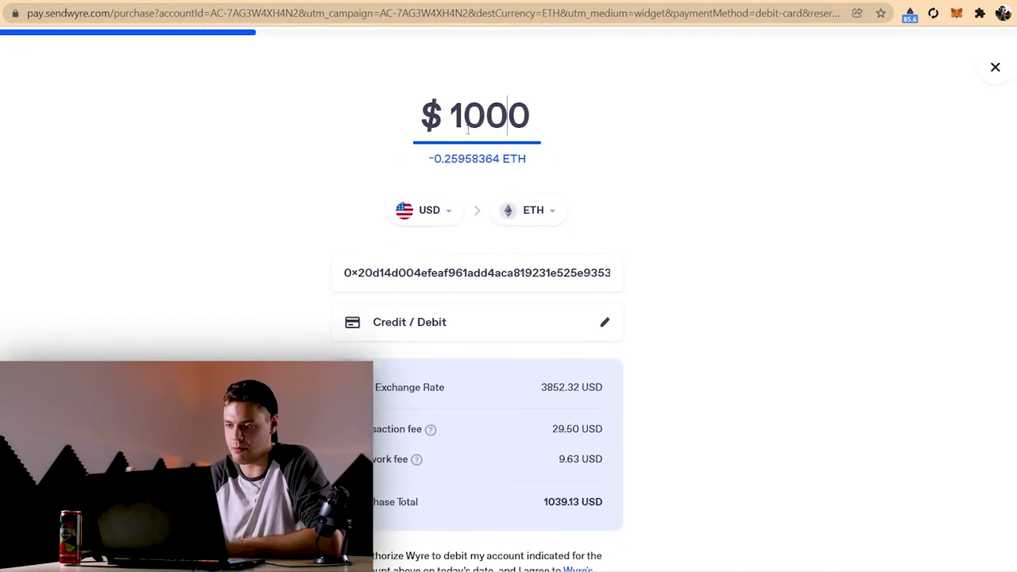
scroll(379, 267, down, 2)
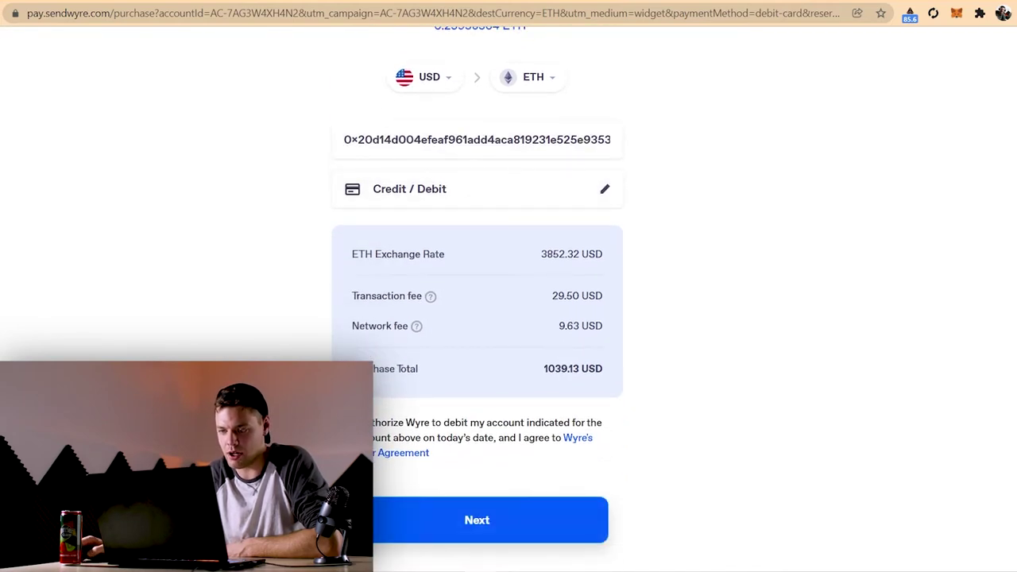
click(458, 517)
scroll(395, 235, down, 3)
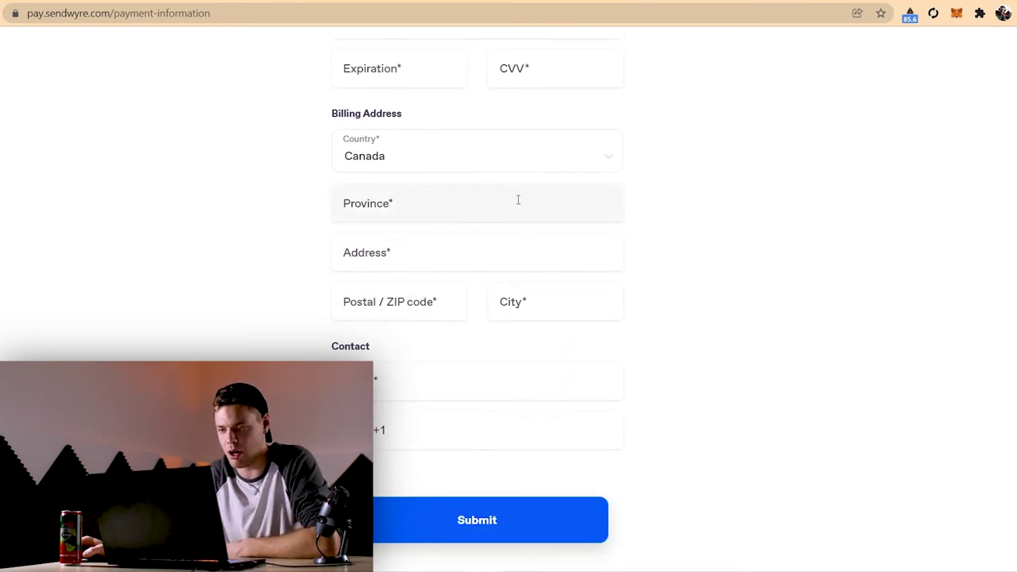
Step: Review the card and billing fields of the payment information form, and close the Wyre purchase
scroll(524, 243, up, 3)
scroll(422, 186, down, 1)
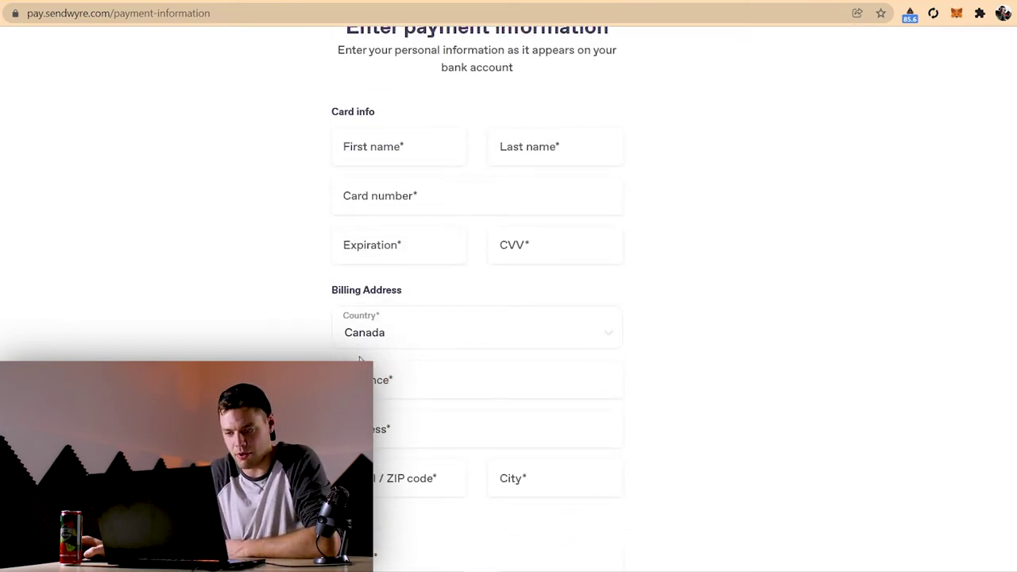
scroll(359, 360, down, 2)
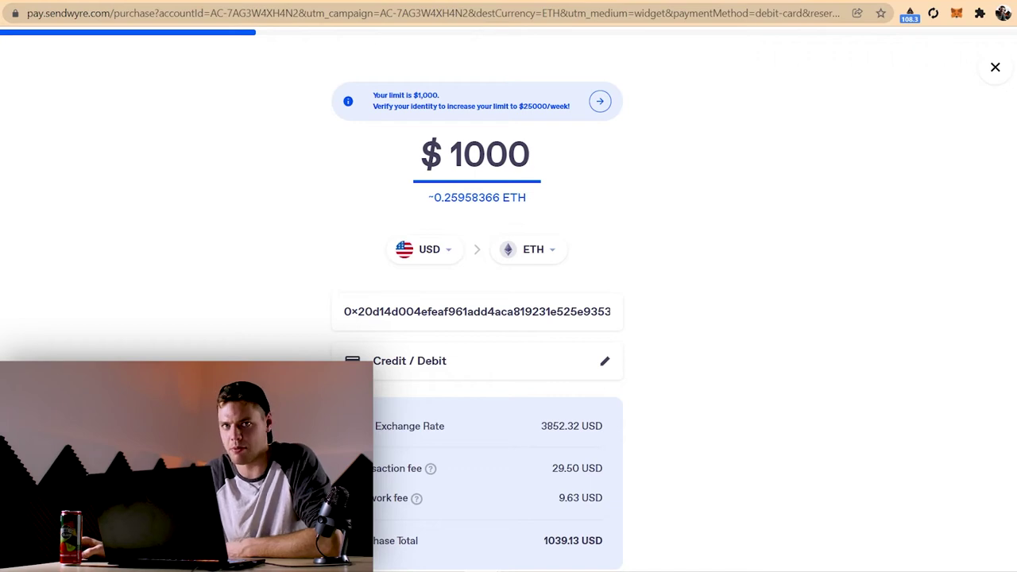
click(994, 67)
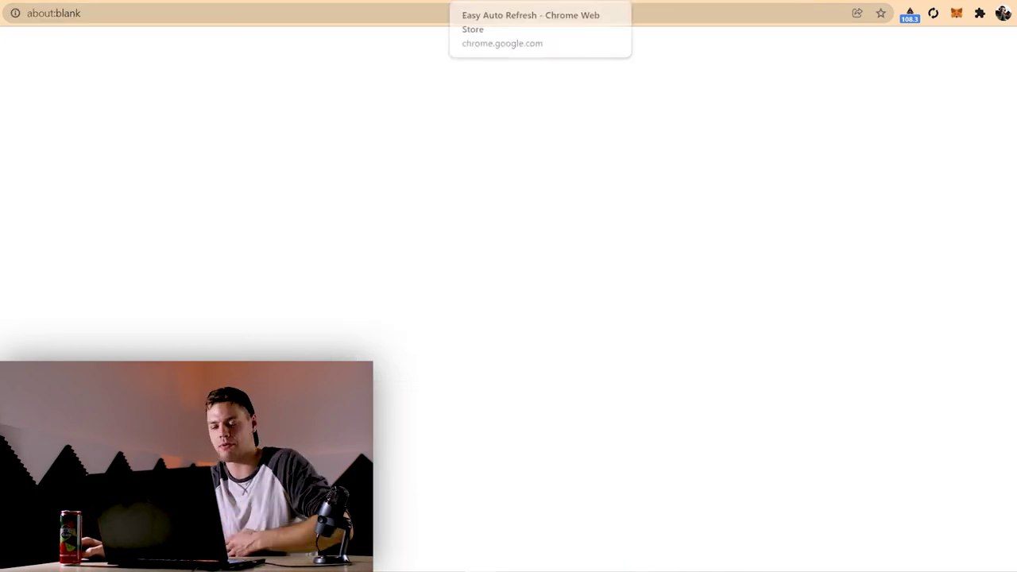
Step: Open the MetaMask wallet's Deposit Ether options, review the Transak offer and continue to Transak
click(957, 13)
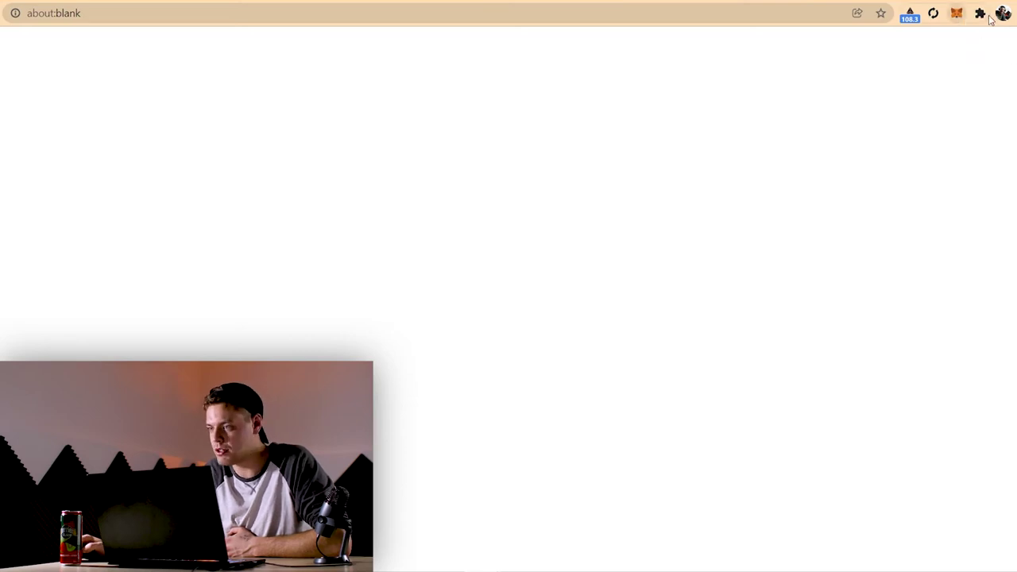
click(795, 241)
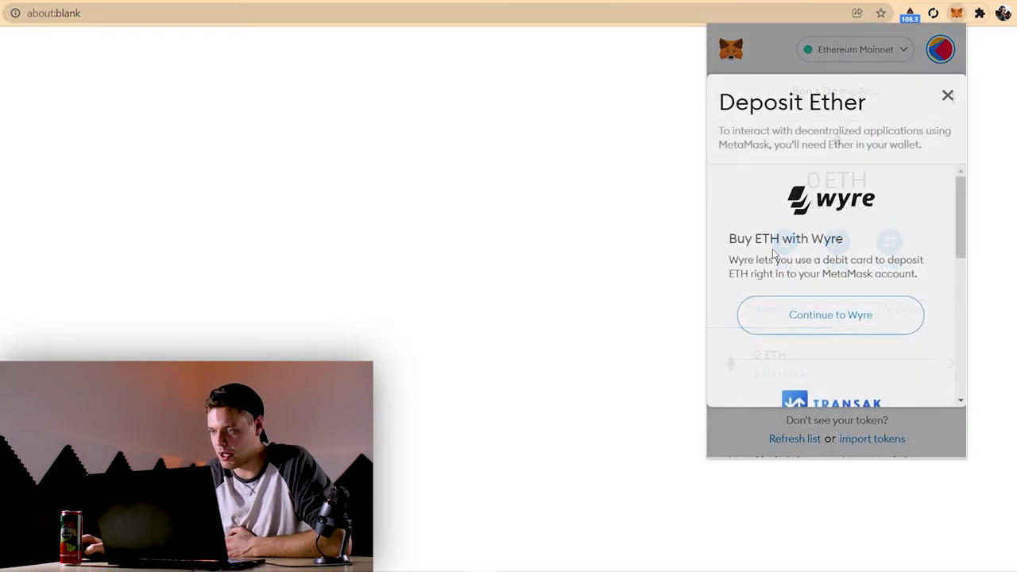
scroll(856, 211, down, 3)
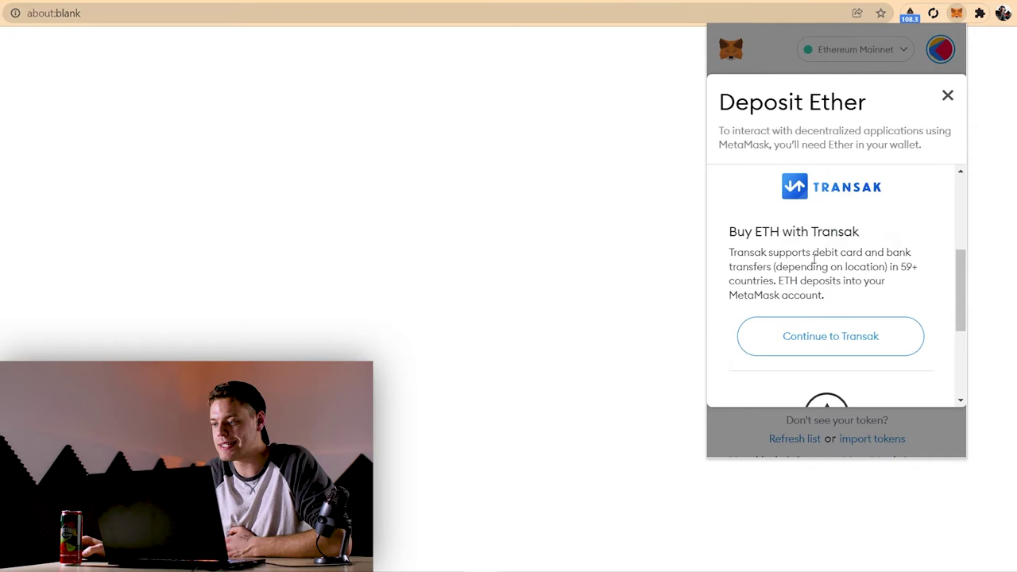
click(836, 339)
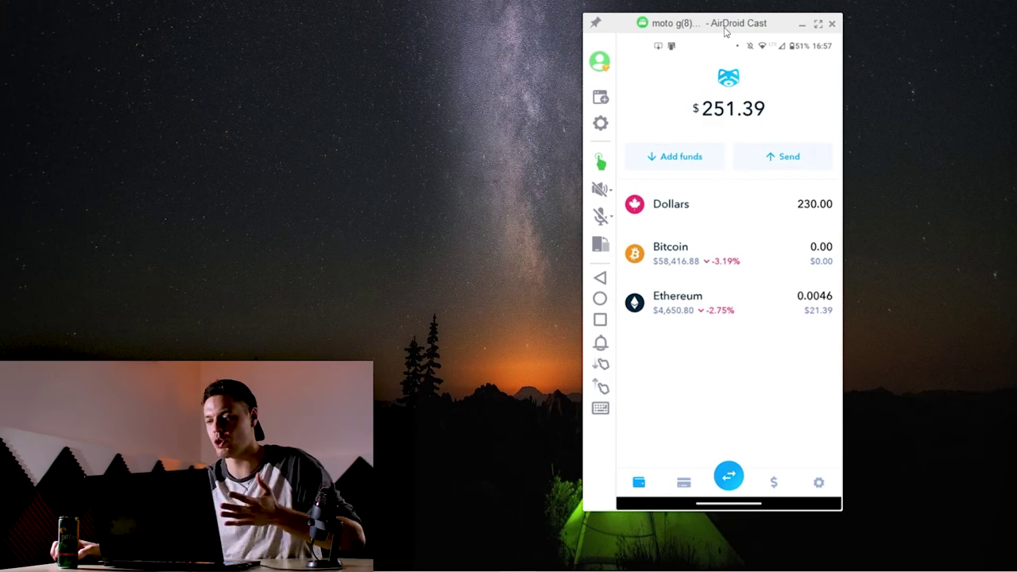
click(724, 29)
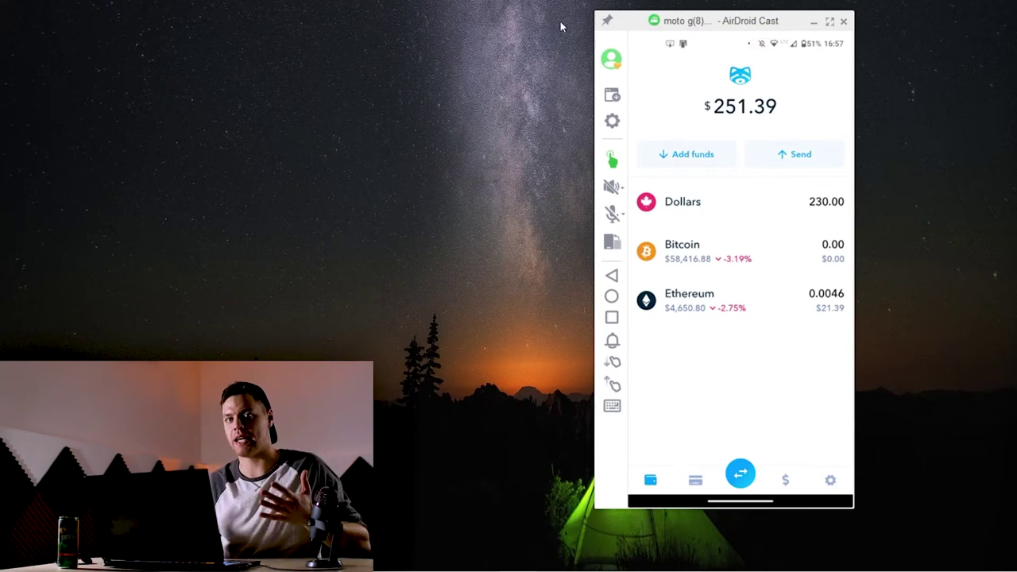
drag(718, 24, 755, 26)
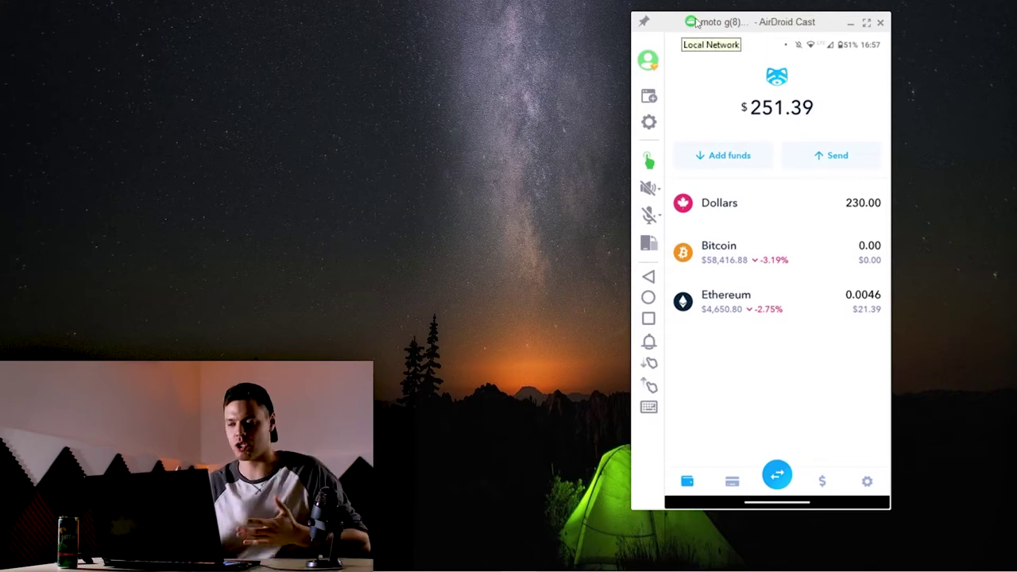
drag(767, 26, 727, 29)
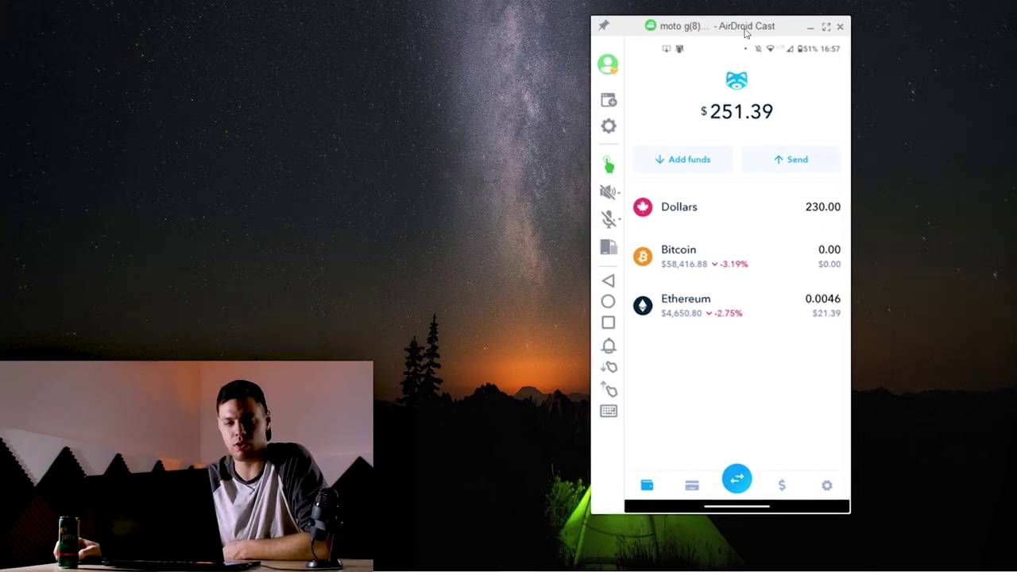
drag(744, 32, 794, 21)
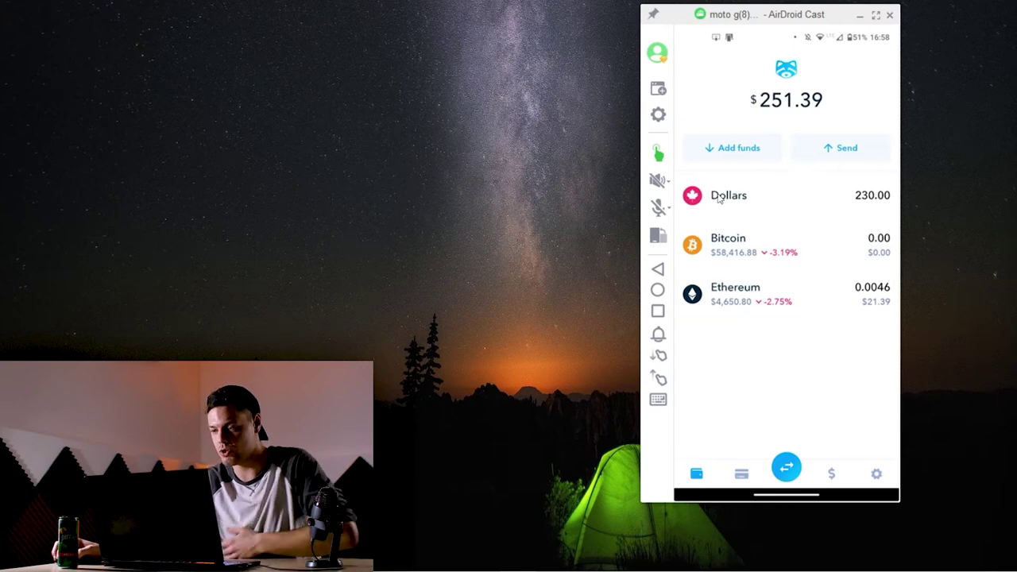
Step: Set up an instant buy in the mirrored phone app from Dollars to Ethereum, using the maximum balance of 230 dollars
click(794, 467)
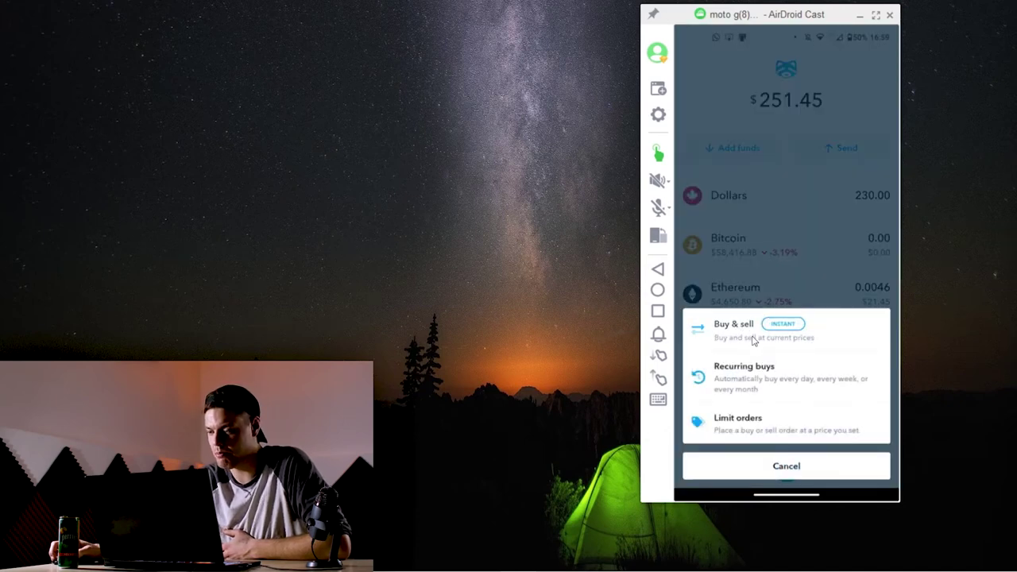
click(815, 340)
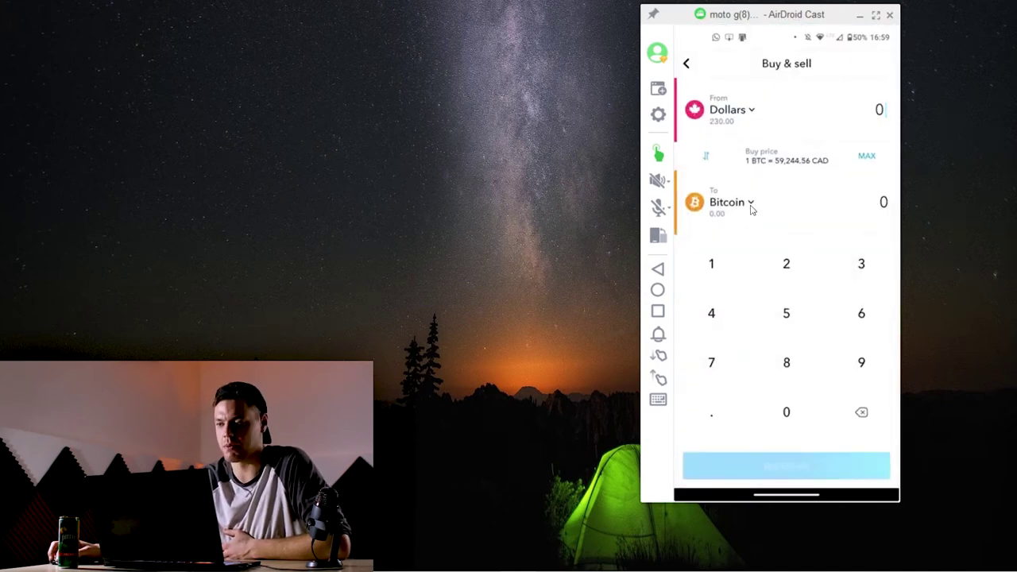
click(728, 215)
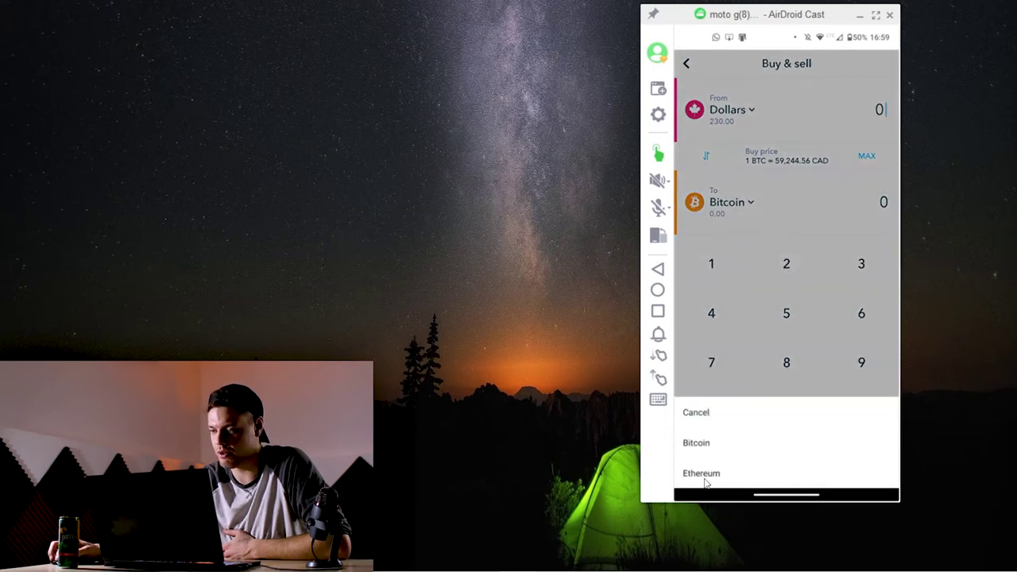
click(715, 473)
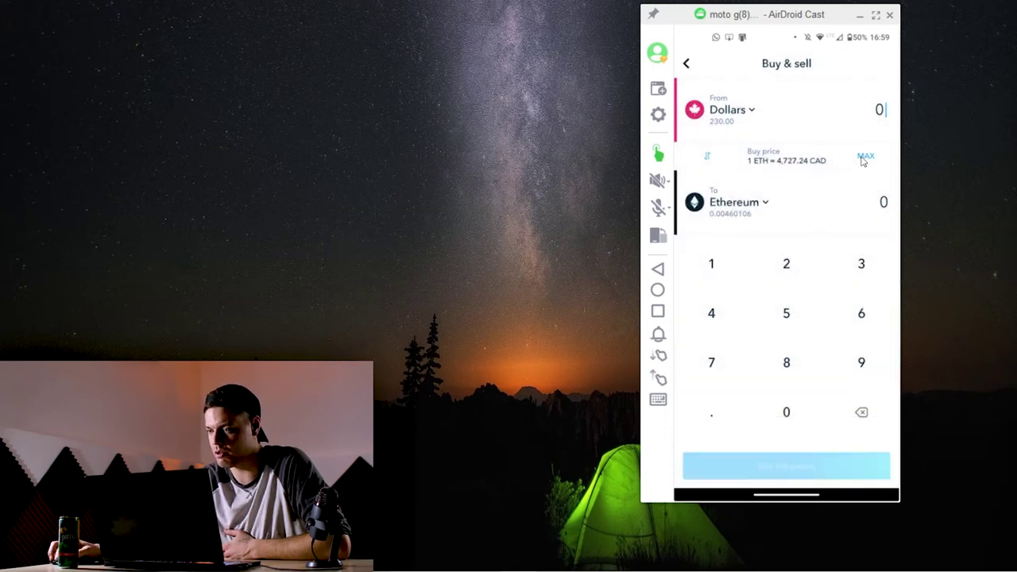
click(865, 157)
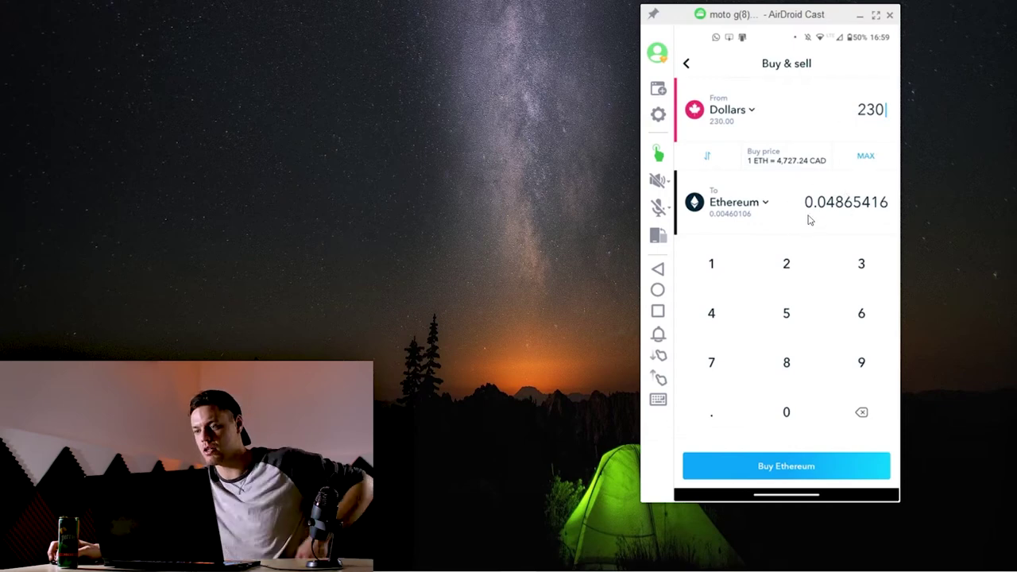
Step: Buy the Ethereum, confirm the transaction and close the purchase receipt
click(764, 476)
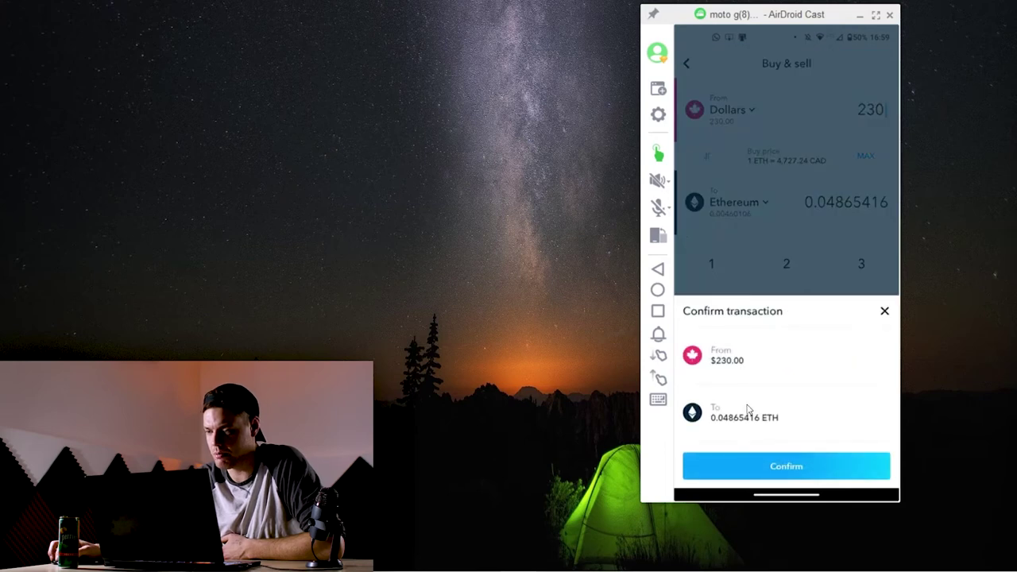
click(745, 478)
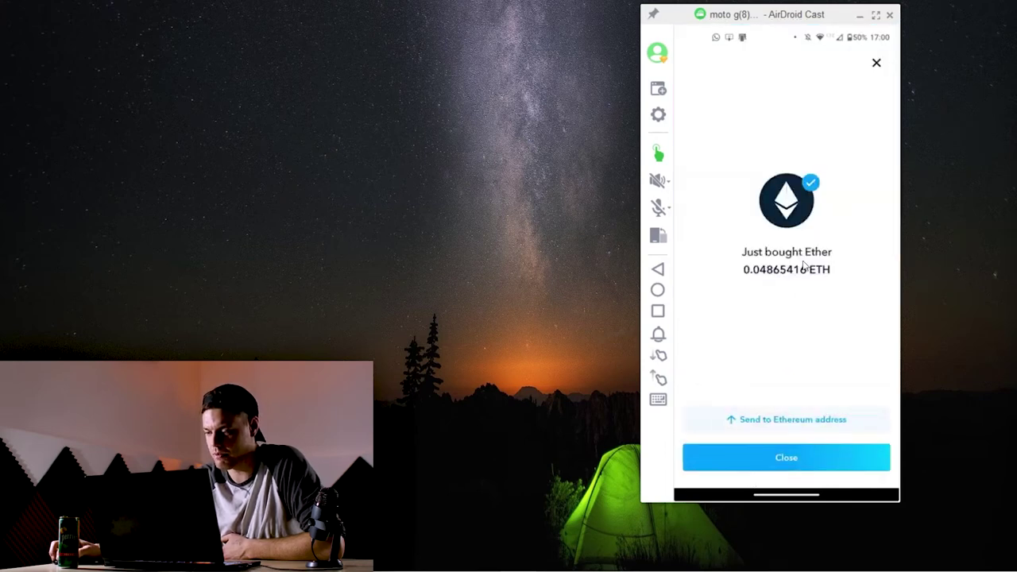
click(782, 469)
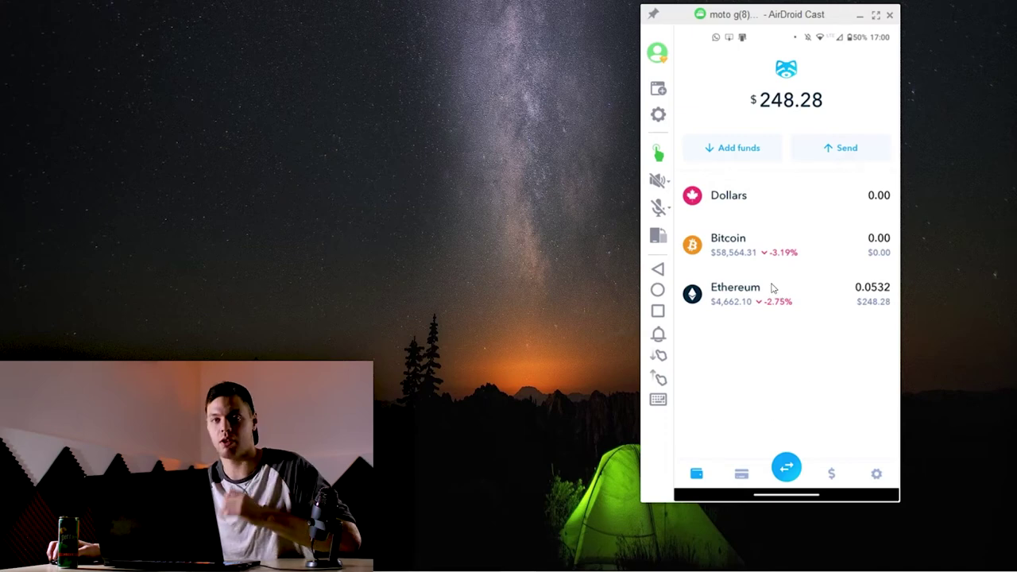
Step: Start sending from the Ethereum balance, copy the MetaMask account's public address and select it from the clipboard as recipient
click(745, 314)
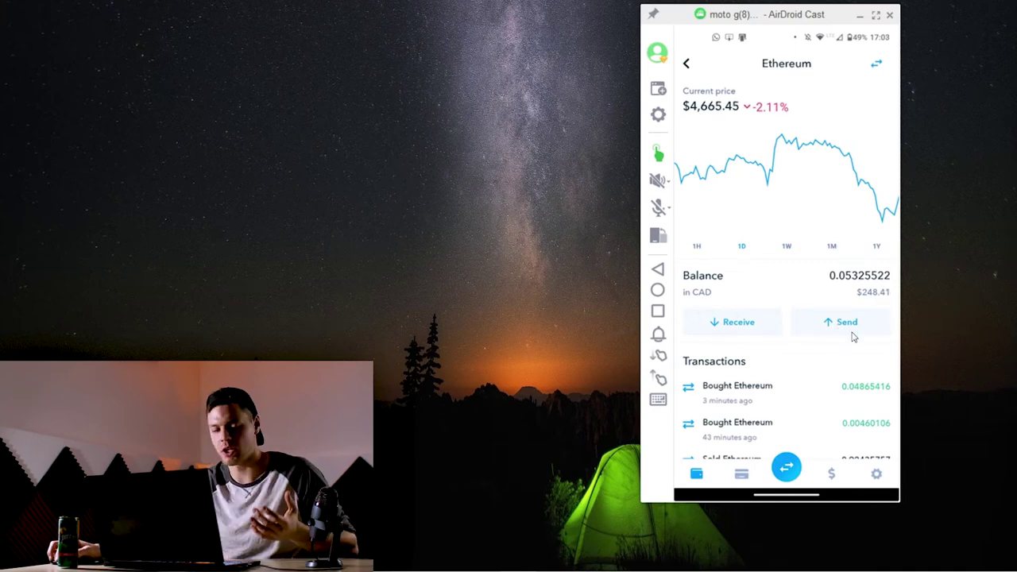
click(845, 324)
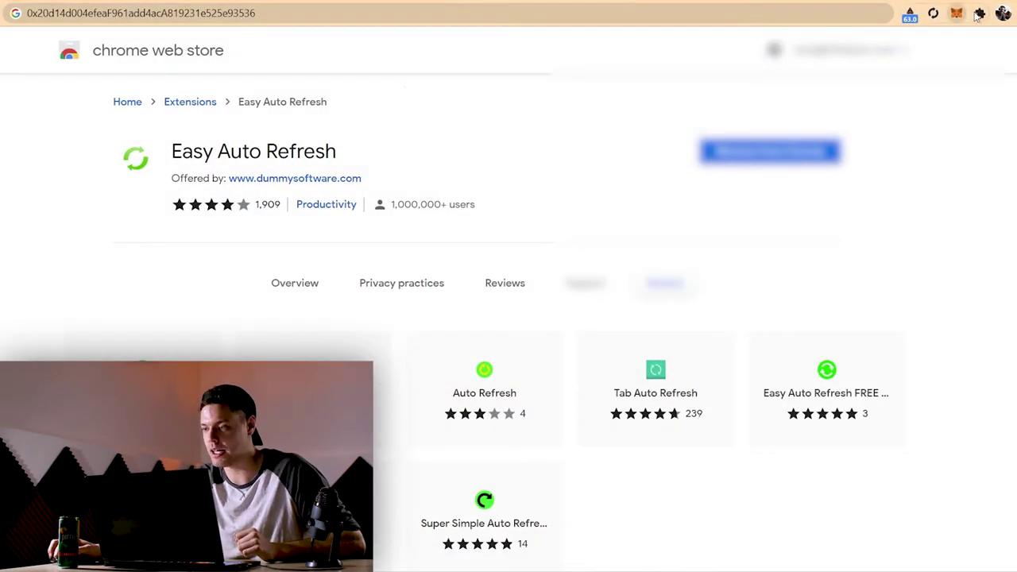
click(956, 14)
click(822, 110)
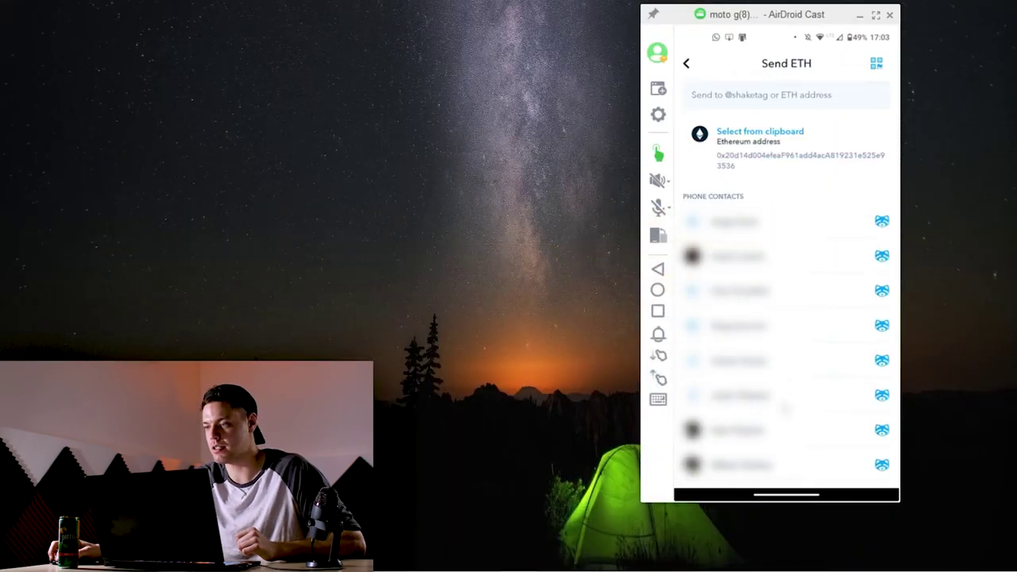
click(765, 145)
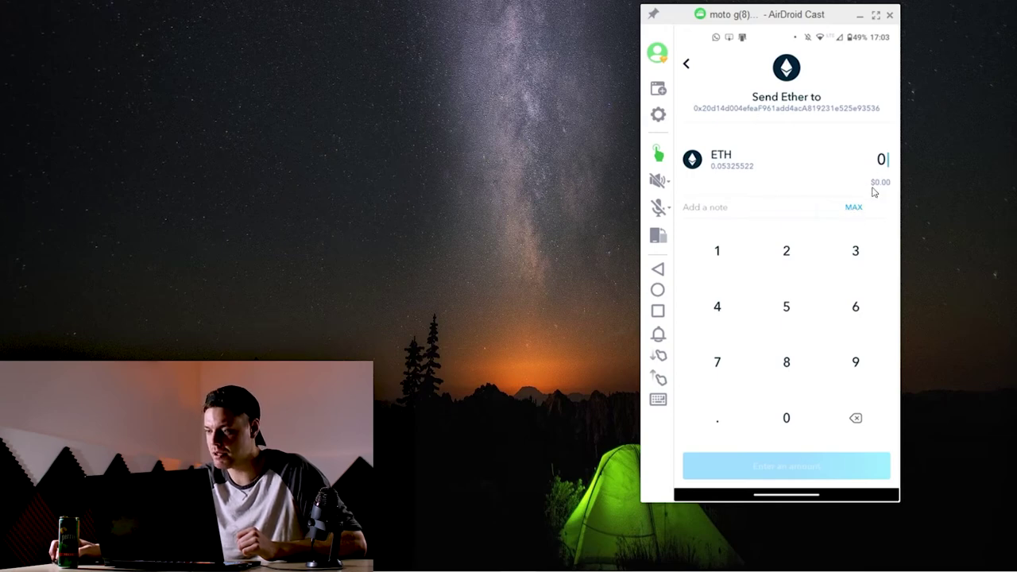
Step: Set the send amount to the maximum ETH balance, check the MetaMask wallet, and confirm the transfer to its address
click(853, 206)
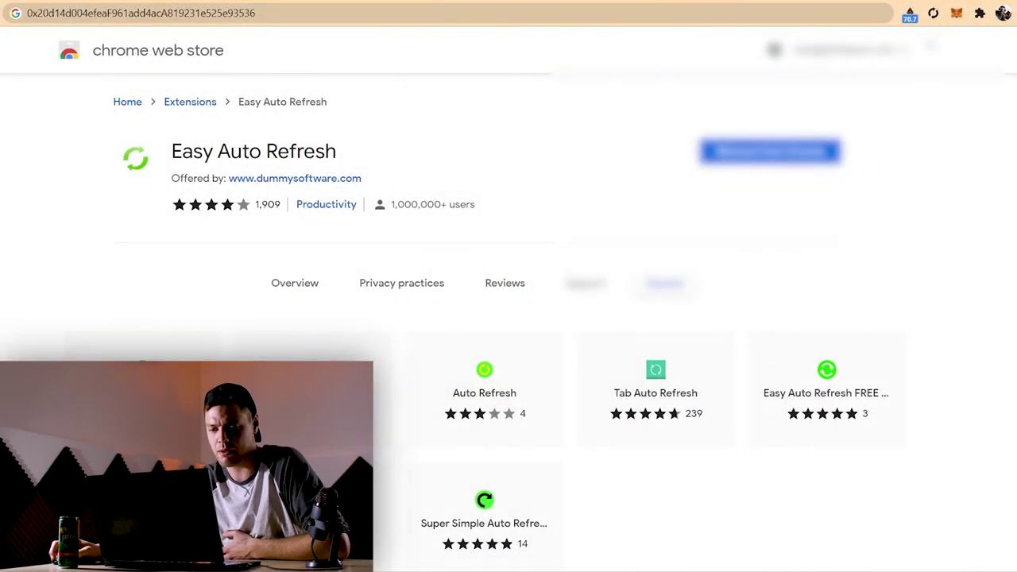
click(957, 14)
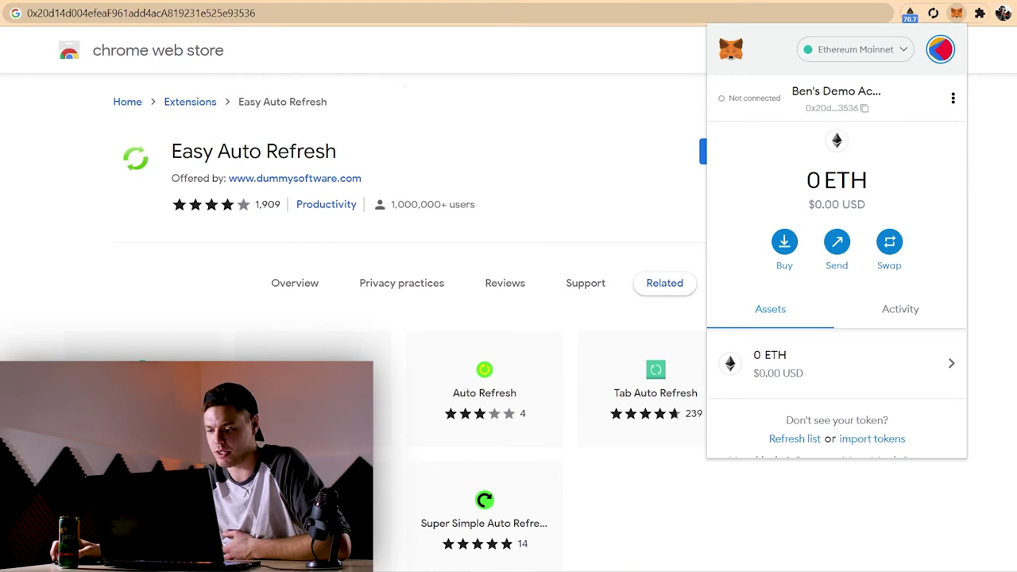
key(alt+Tab)
key(alt+Tab)
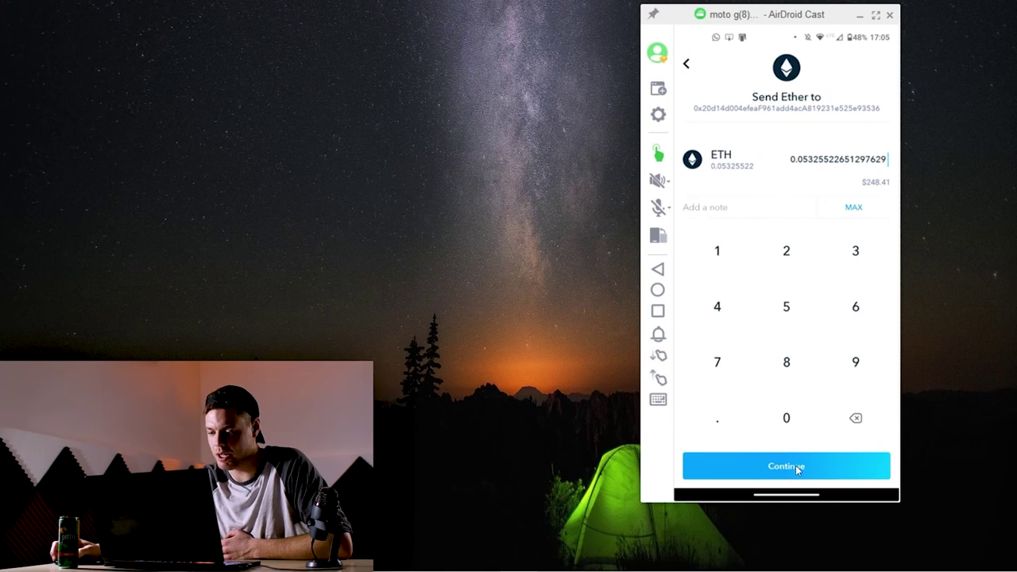
click(785, 475)
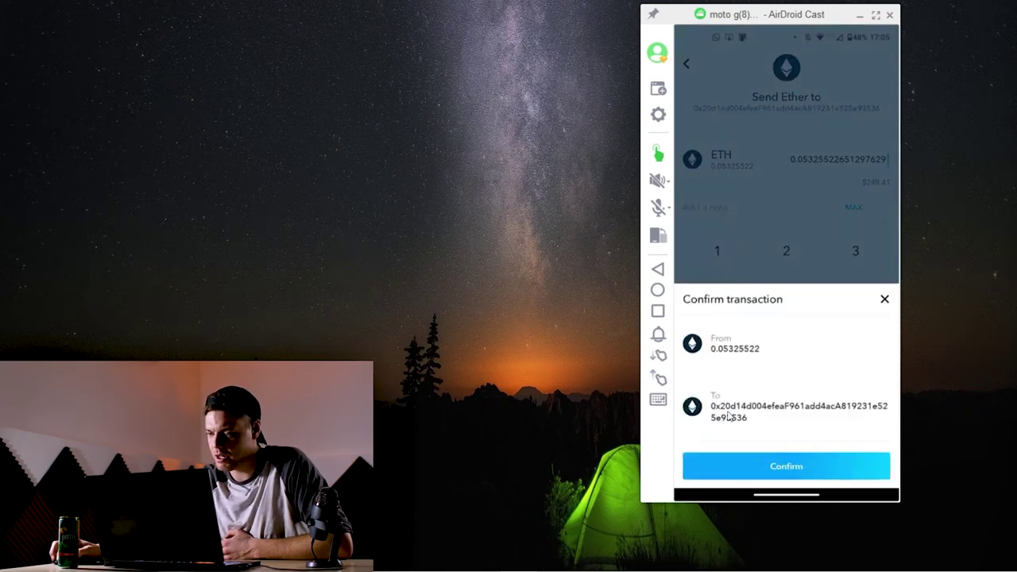
click(768, 473)
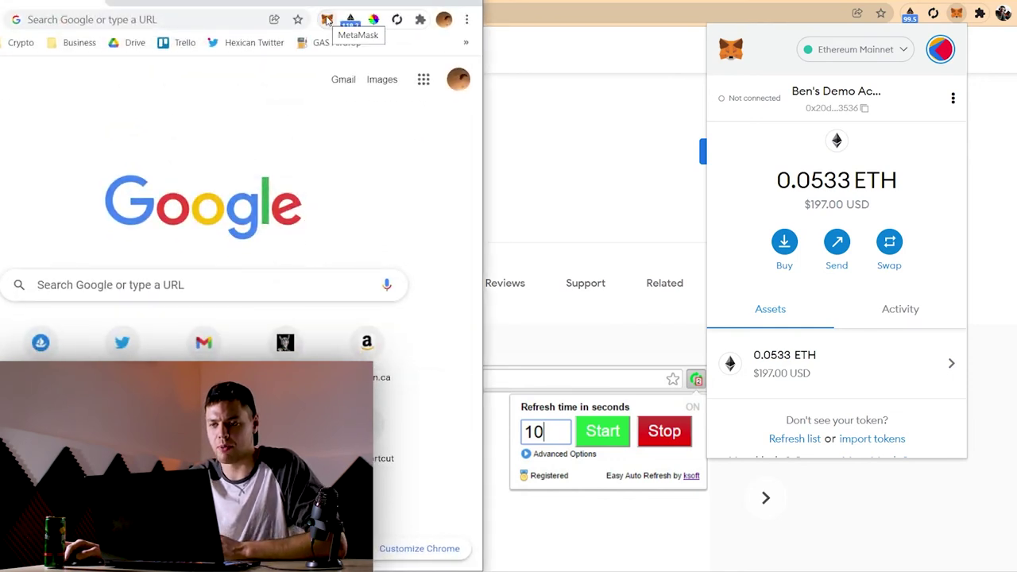
Step: Copy the public address from the second browser profile's MetaMask wallet and paste it as recipient of a send from the demo account
click(327, 19)
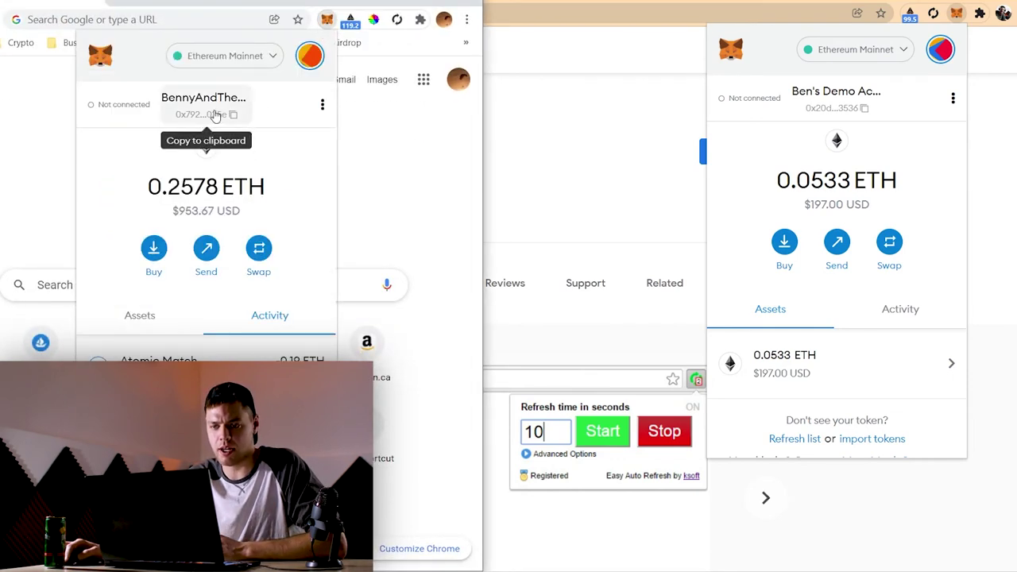
click(215, 115)
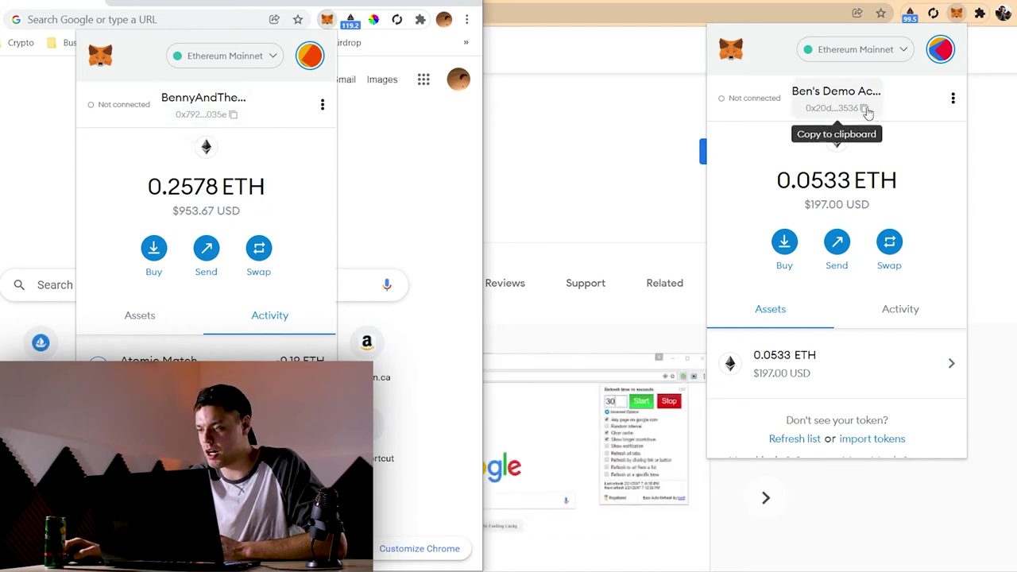
click(840, 256)
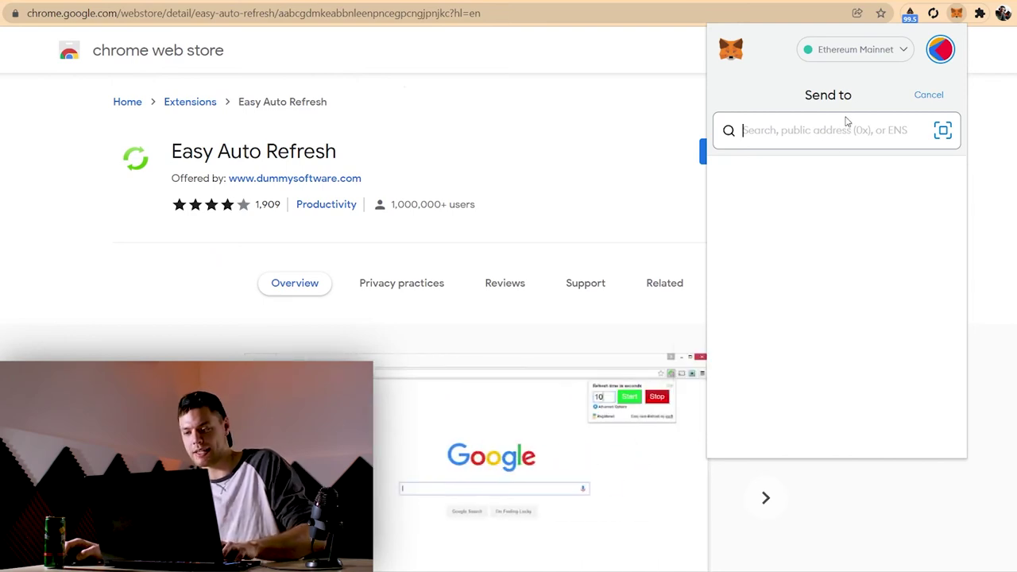
key(ctrl+v)
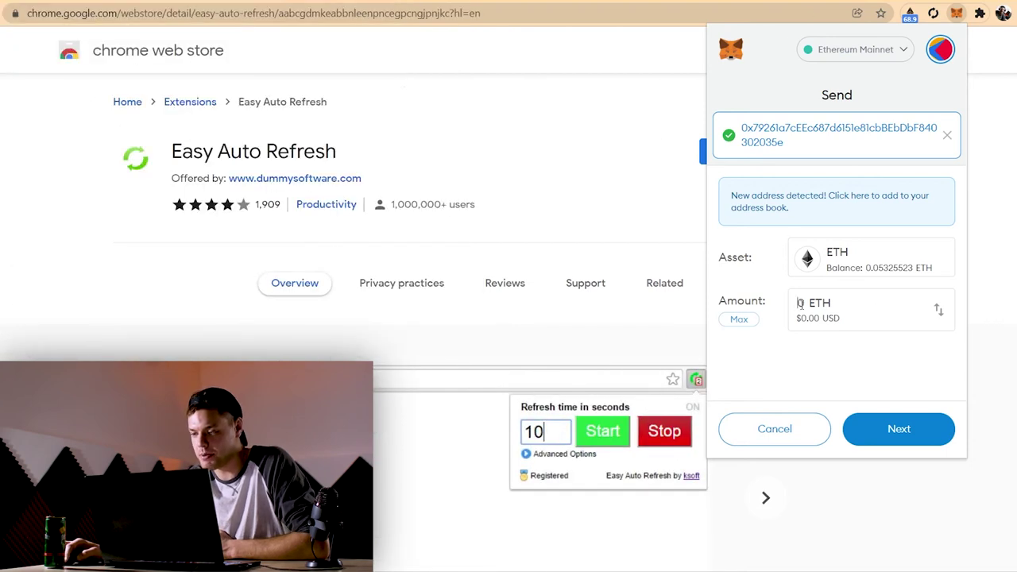
Step: Set the amount to send to .01 ETH and proceed to the transaction's gas fee and total summary
click(830, 303)
text(.)
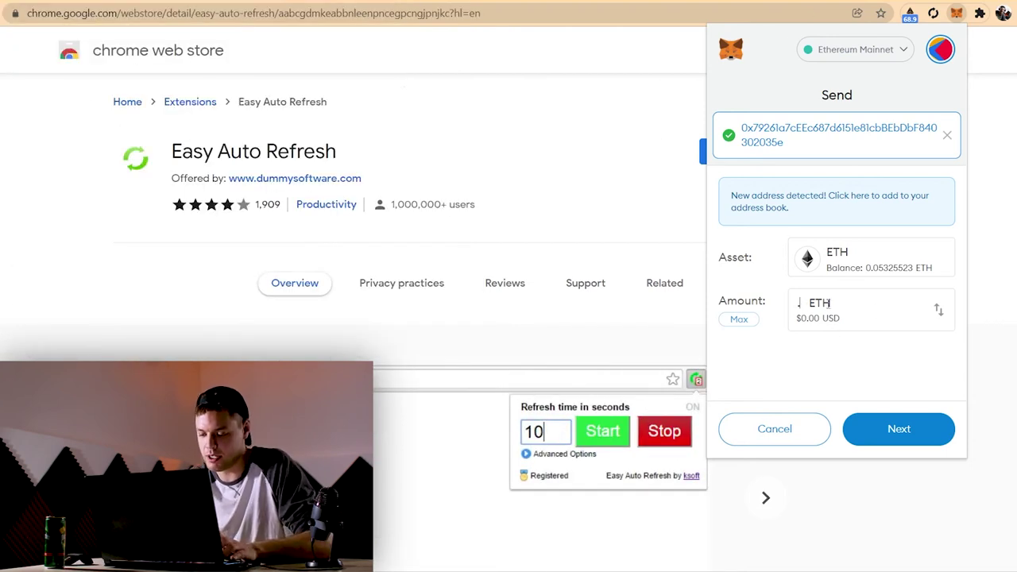
text(01)
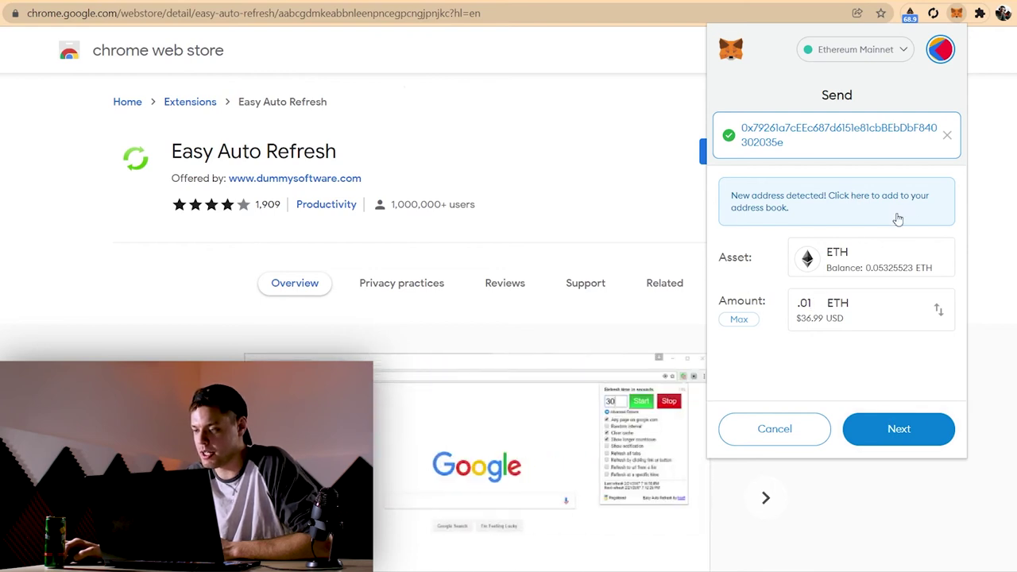
click(892, 433)
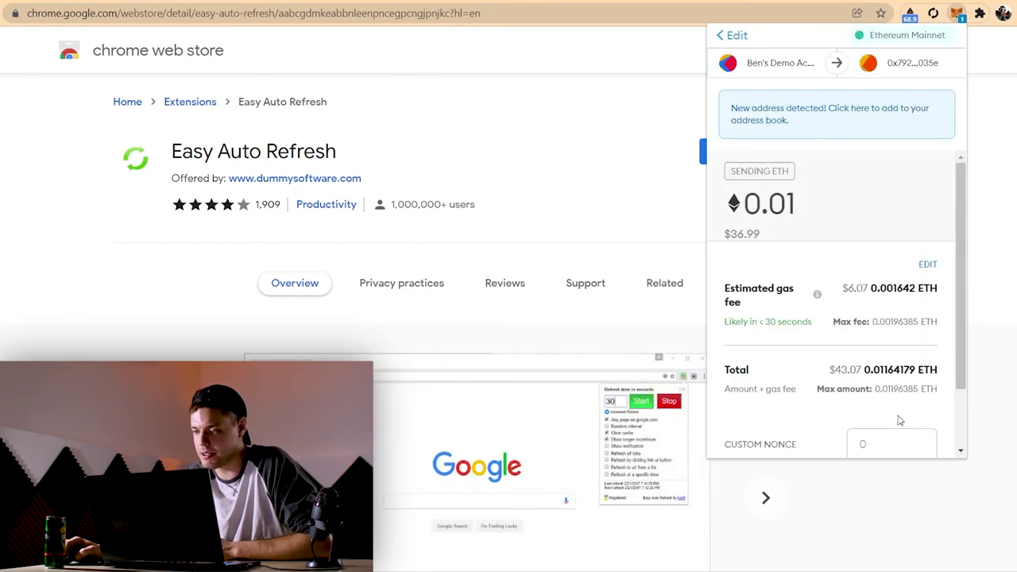
Step: Confirm the 0.01 ETH transfer from the demo account and check its entry in the account's activity
scroll(889, 407, down, 2)
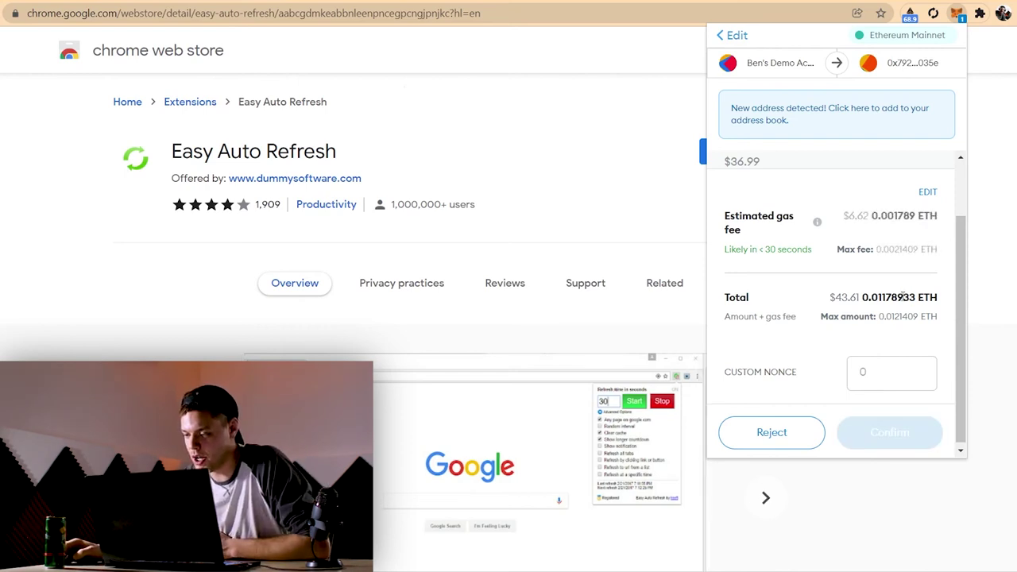
click(893, 430)
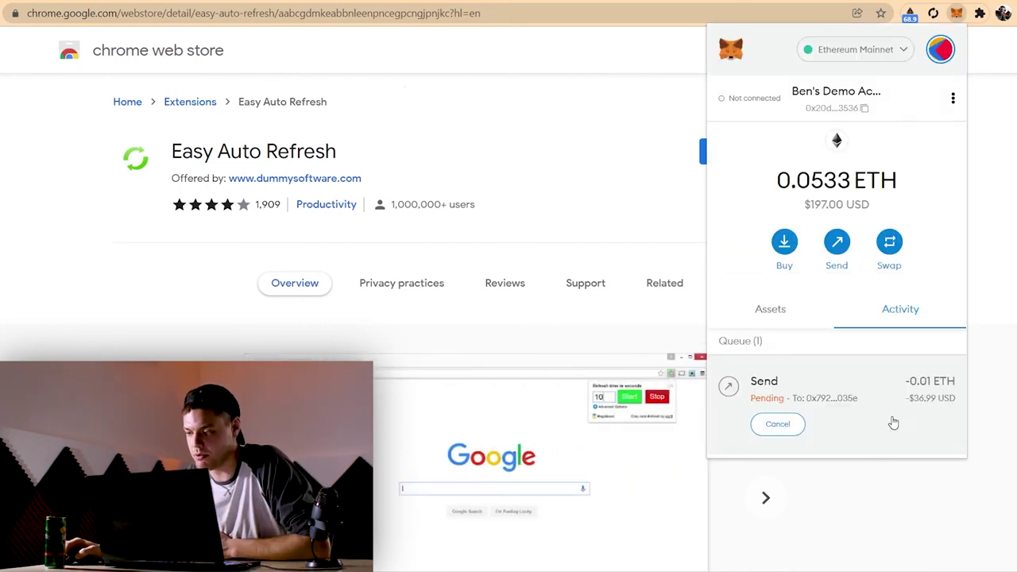
scroll(834, 302, down, 2)
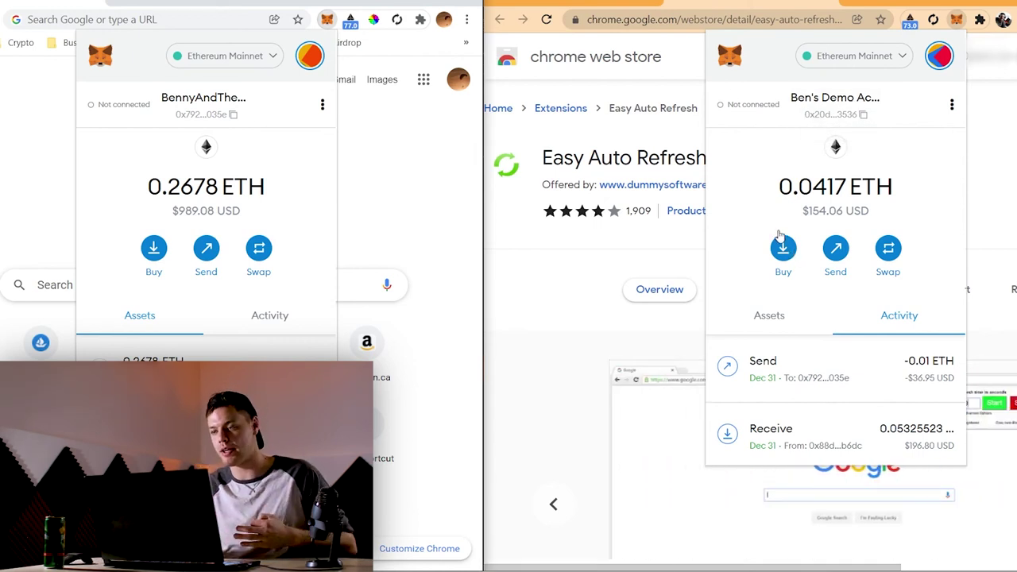
Step: Lock the demo account's MetaMask wallet so that it requires the password again
click(835, 253)
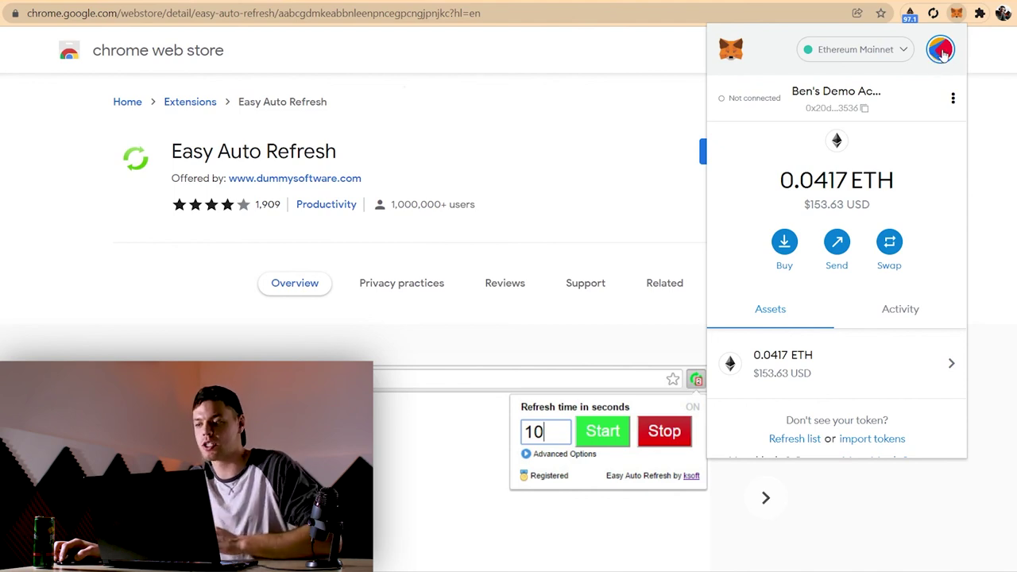
click(941, 51)
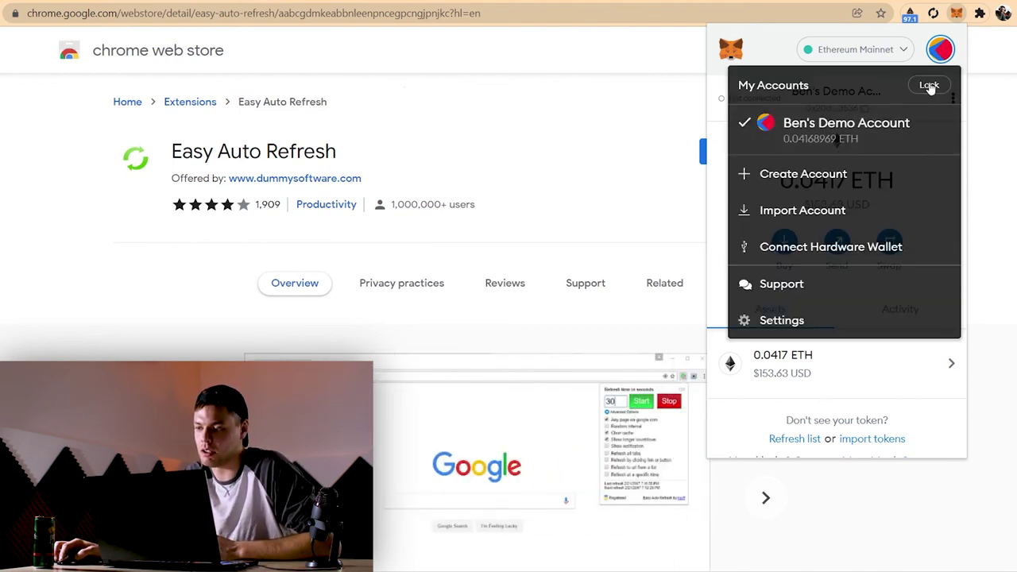
click(925, 85)
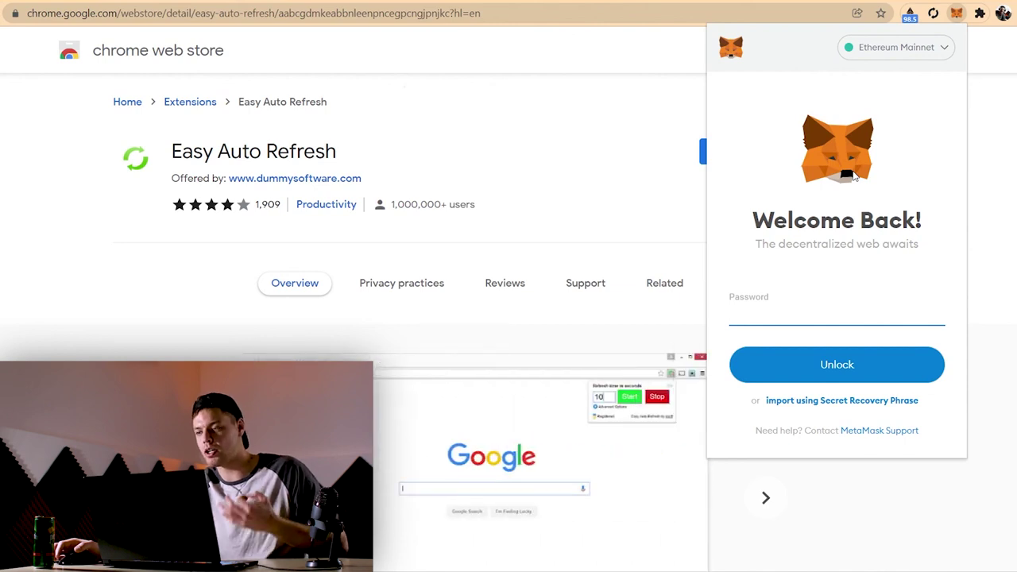